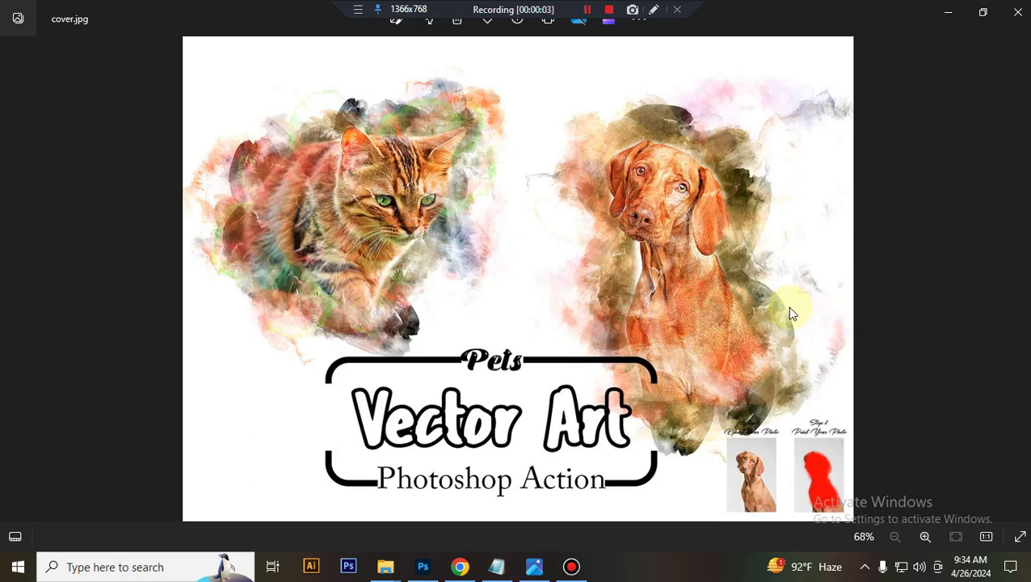
Step: Open the Pets Vector Art Photoshop Action folder and load its action file
{"action": "left_click", "coordinate": [424, 567]}
{"action": "mouse_move", "coordinate": [385, 566]}
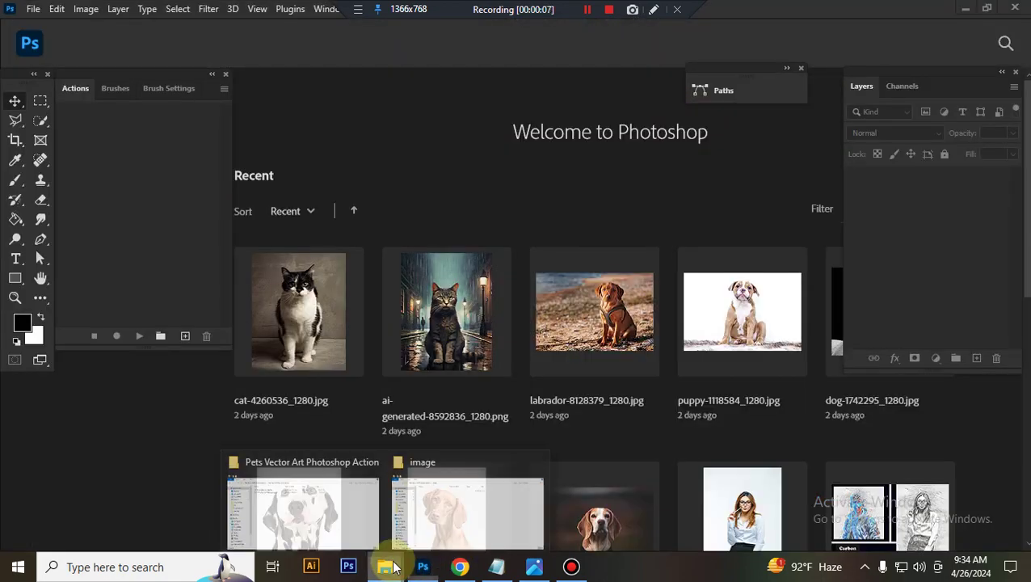
{"action": "left_click", "coordinate": [348, 493]}
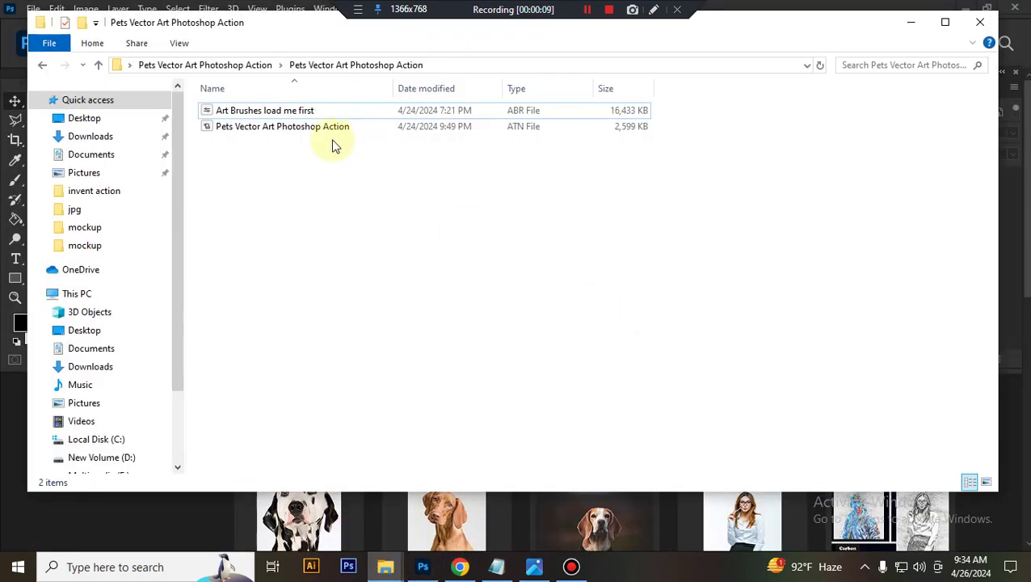
{"action": "left_click", "coordinate": [356, 132]}
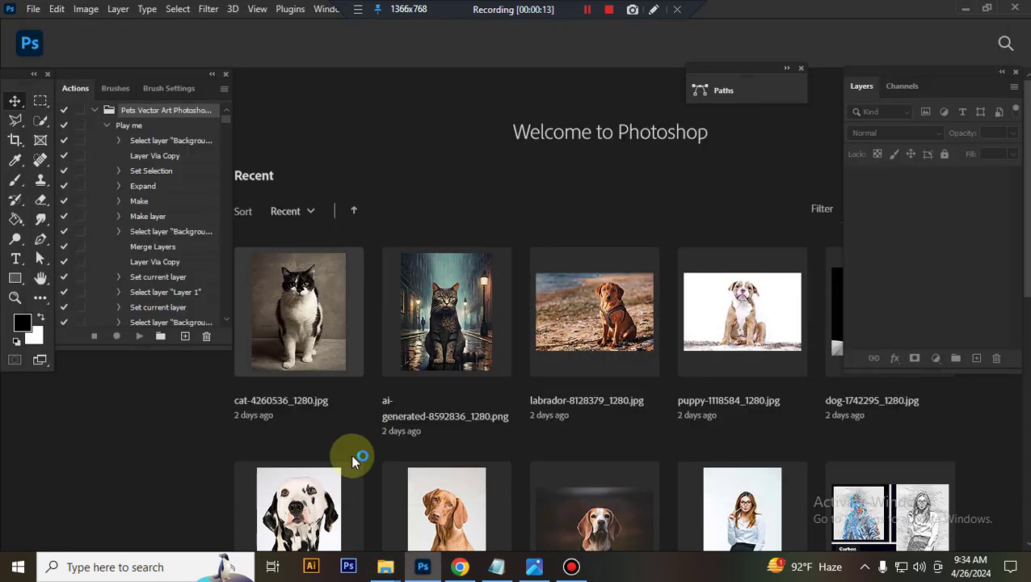
Step: Load the Art Brushes 'load me first' set and open the pet photos image folder
{"action": "mouse_move", "coordinate": [386, 566]}
{"action": "left_click", "coordinate": [338, 519]}
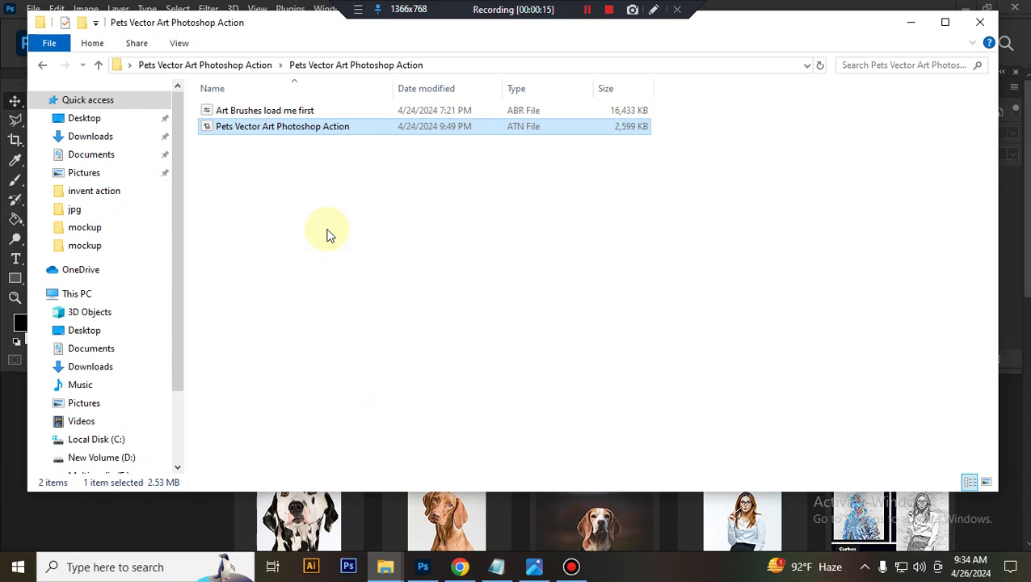
{"action": "left_click", "coordinate": [330, 111]}
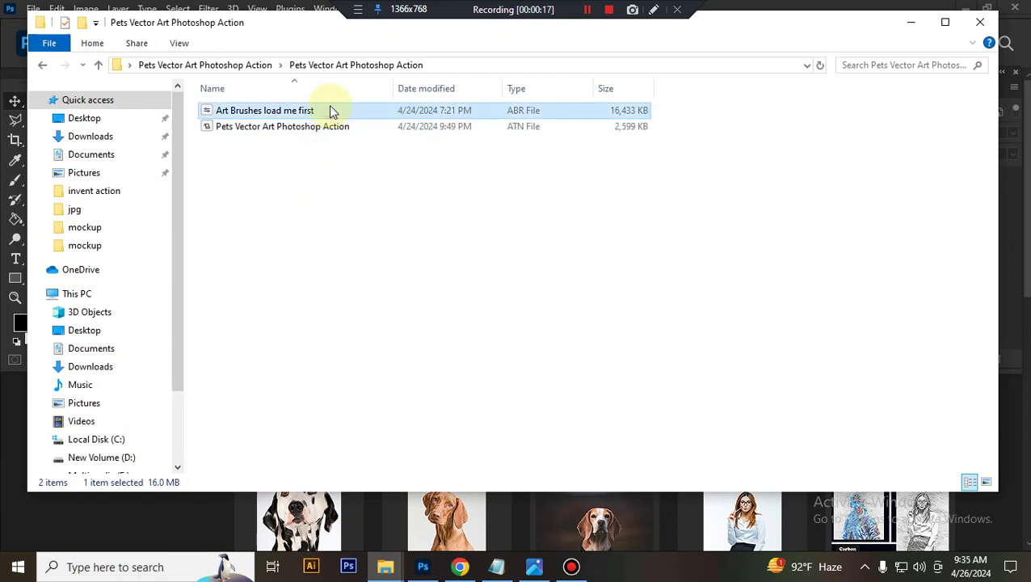
{"action": "double_click", "coordinate": [333, 109]}
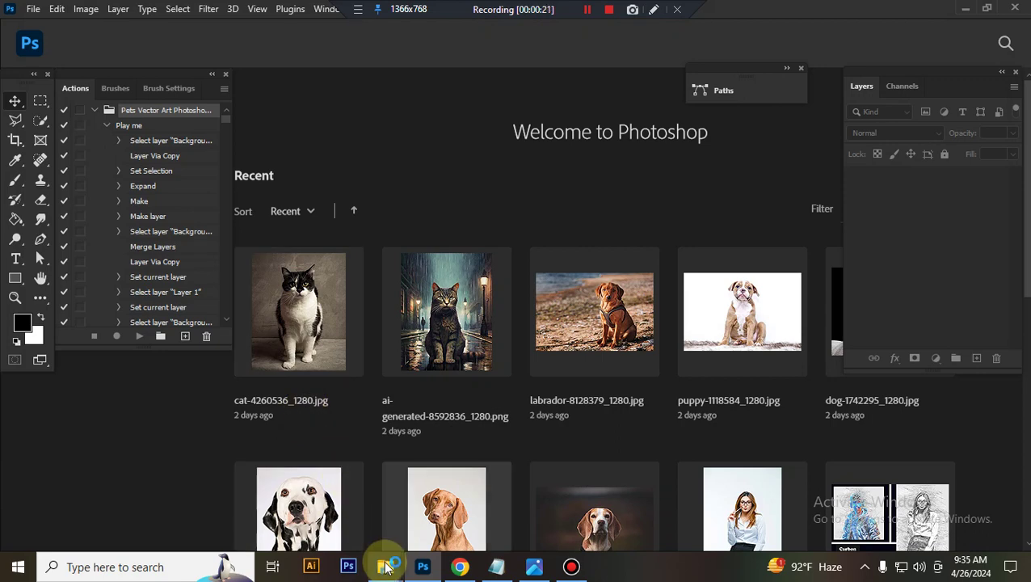
{"action": "mouse_move", "coordinate": [385, 566]}
{"action": "left_click", "coordinate": [441, 519]}
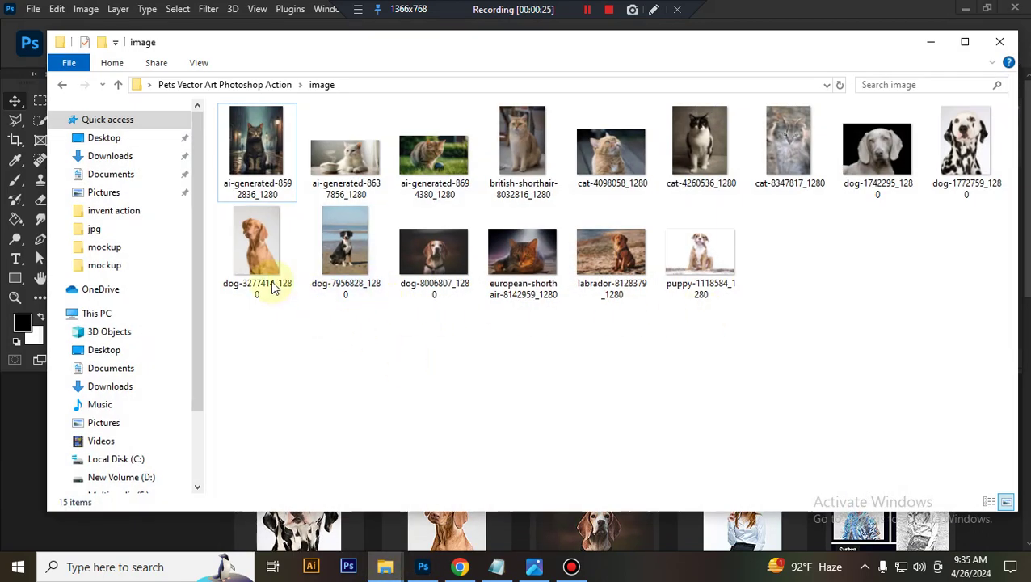
Step: Open dog-3277414_1280.jpg from Explorer in Photoshop as an 853 × 1280 px image
{"action": "left_click", "coordinate": [267, 247]}
{"action": "left_click_drag", "start_coordinate": [351, 336], "coordinate": [333, 263]}
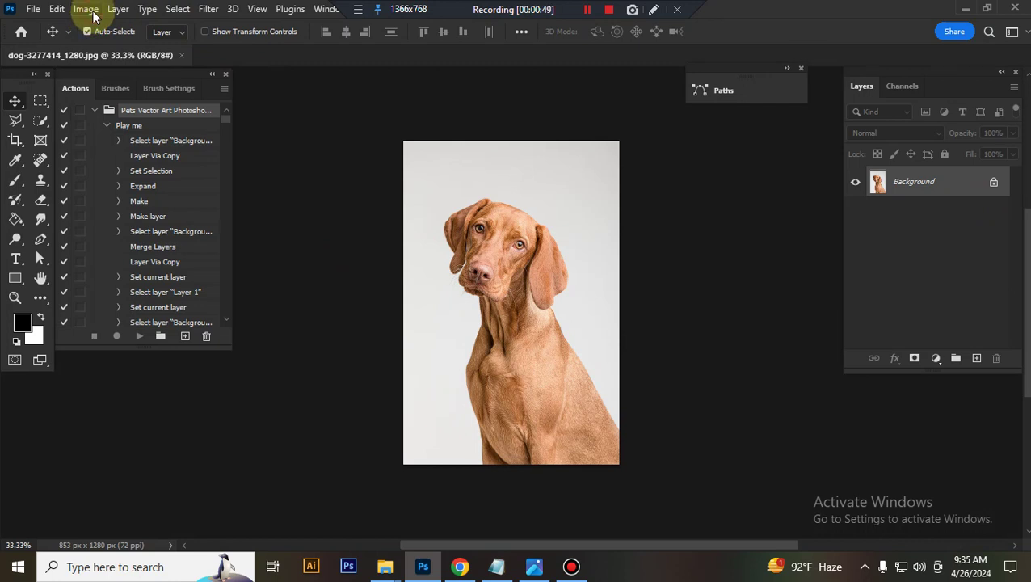
Step: Check the image's colour mode, then add a new layer named paint above Background
{"action": "left_click", "coordinate": [88, 11]}
{"action": "mouse_move", "coordinate": [103, 27]}
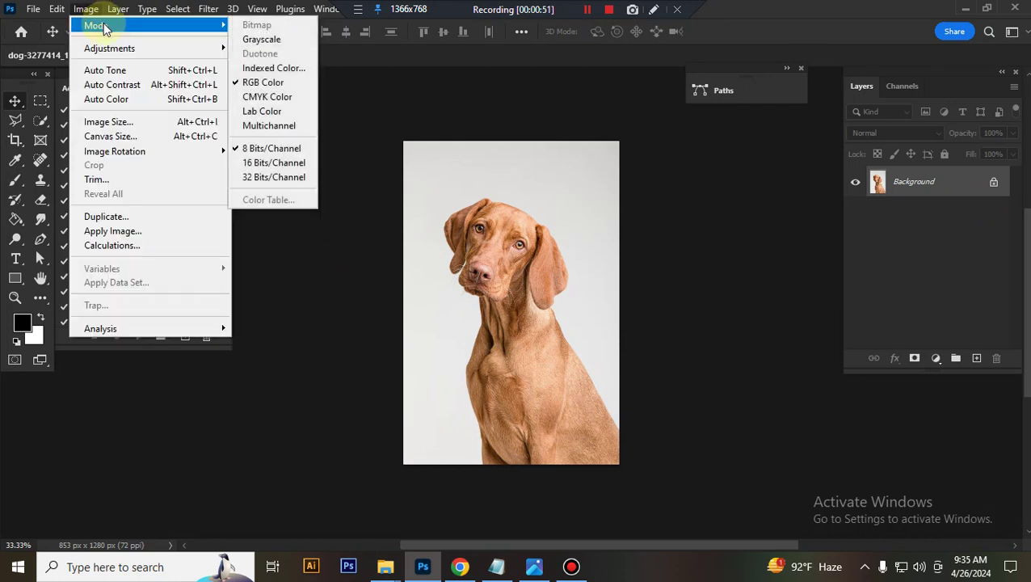
{"action": "left_click", "coordinate": [970, 186]}
{"action": "left_click", "coordinate": [977, 358]}
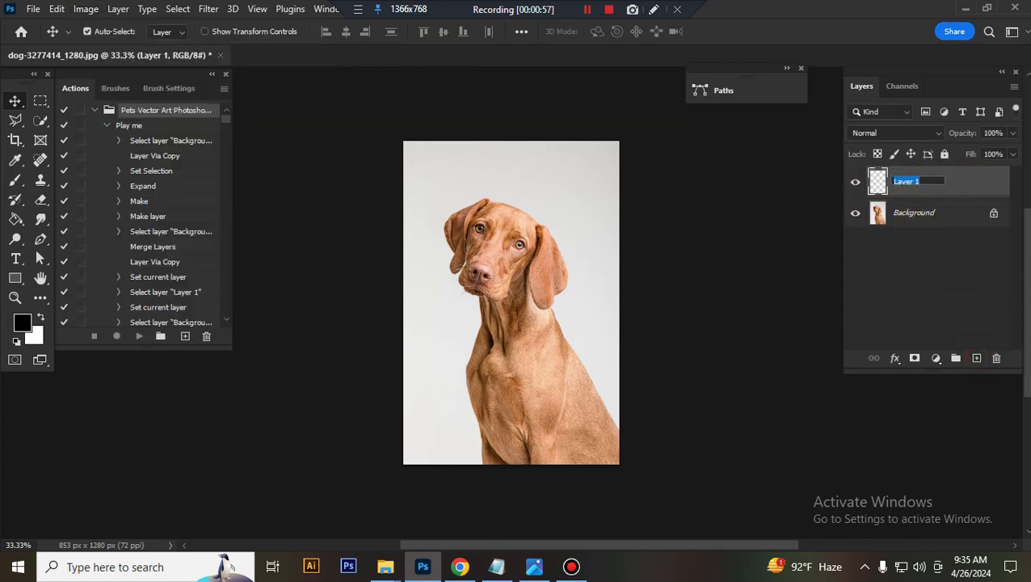
{"action": "type", "text": "paint"}
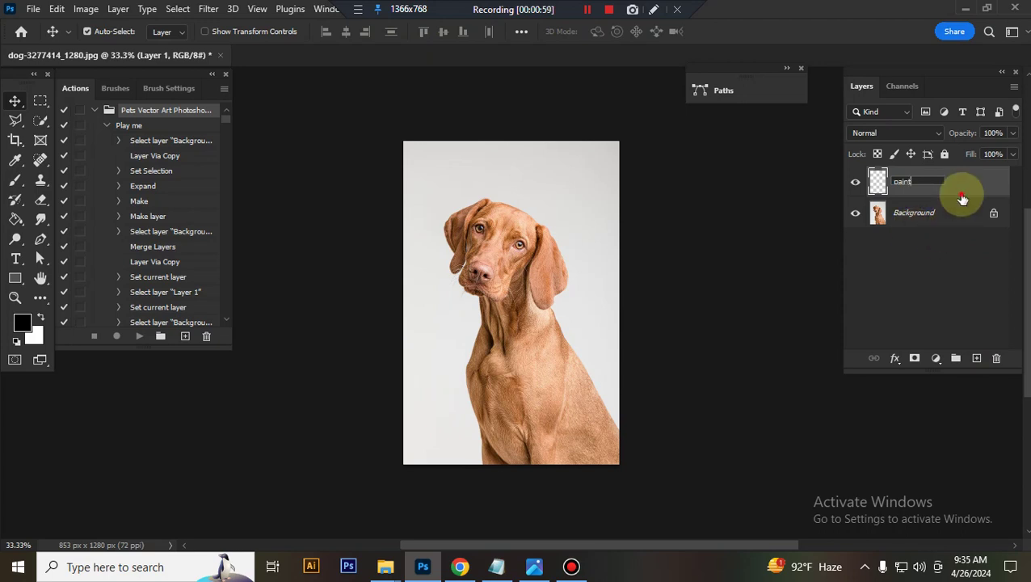
{"action": "left_click", "coordinate": [962, 194]}
Step: Set the foreground colour to pure red, ff0000
{"action": "left_click", "coordinate": [21, 323]}
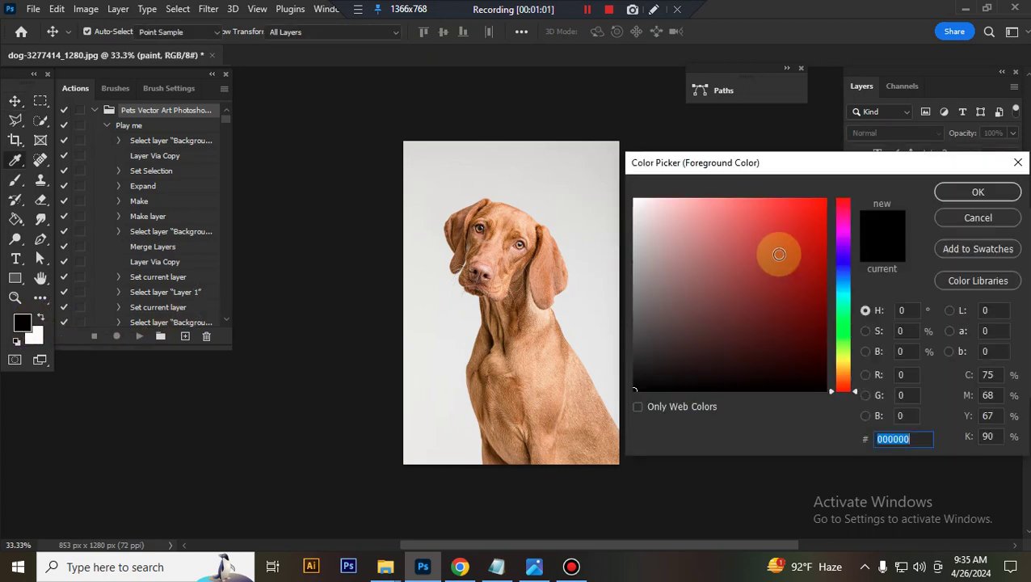
{"action": "type", "text": "ff0000"}
{"action": "left_click", "coordinate": [980, 193]}
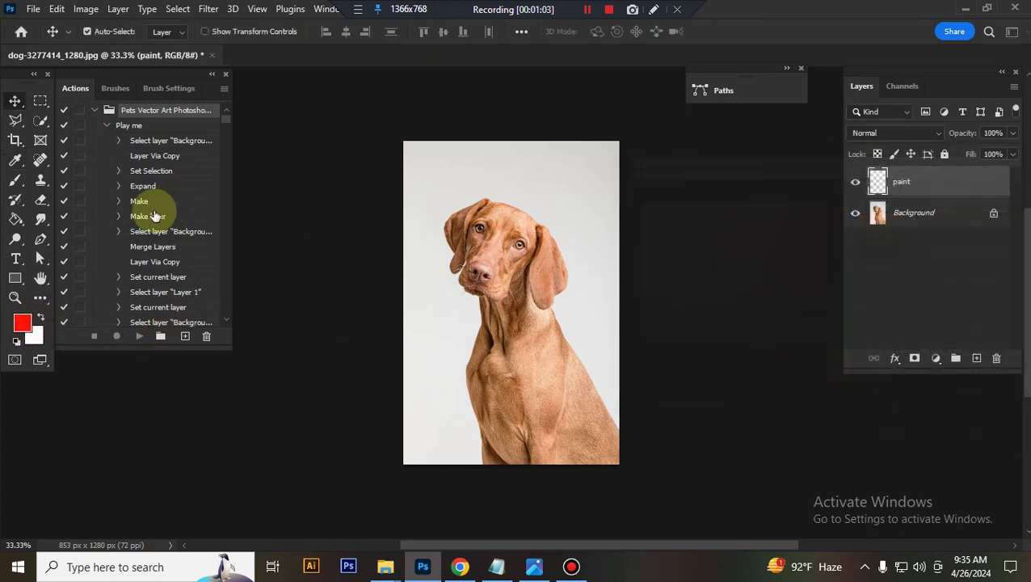
Step: Choose the Brush tool with a Soft Round brush enlarged to 125 px
{"action": "left_click", "coordinate": [15, 180]}
{"action": "left_click", "coordinate": [110, 31]}
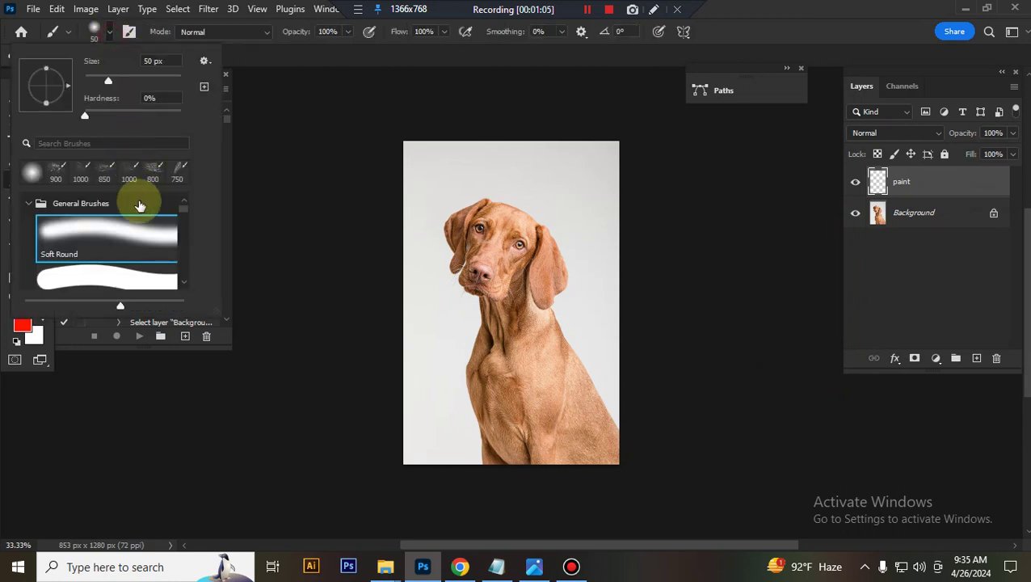
{"action": "left_click", "coordinate": [970, 210]}
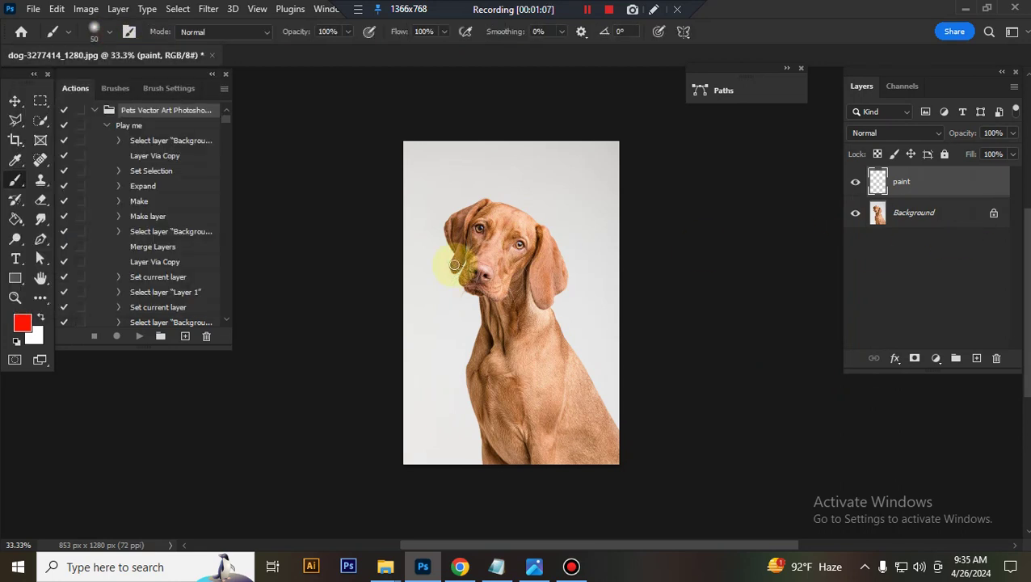
{"action": "key", "text": "bracketright"}
{"action": "key", "text": "bracketright"}
{"action": "key", "text": "bracketright"}
{"action": "key", "text": "bracketright"}
{"action": "key", "text": "bracketright"}
{"action": "key", "text": "bracketright"}
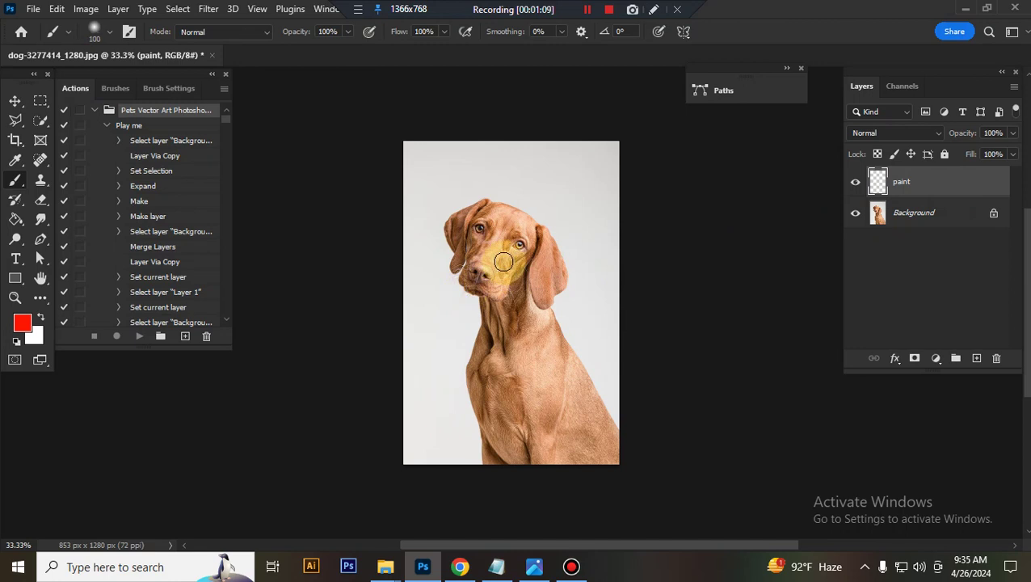
Step: Paint red over the dog's cheek, muzzle, neck and chest on the paint layer
{"action": "mouse_move", "coordinate": [498, 257]}
{"action": "left_mouse_down"}
{"action": "mouse_move", "coordinate": [485, 223]}
{"action": "mouse_move", "coordinate": [467, 246]}
{"action": "mouse_move", "coordinate": [490, 212]}
{"action": "mouse_move", "coordinate": [476, 218]}
{"action": "mouse_move", "coordinate": [510, 222]}
{"action": "mouse_move", "coordinate": [475, 211]}
{"action": "mouse_move", "coordinate": [459, 253]}
{"action": "mouse_move", "coordinate": [455, 227]}
{"action": "mouse_move", "coordinate": [490, 210]}
{"action": "mouse_move", "coordinate": [537, 236]}
{"action": "mouse_move", "coordinate": [546, 256]}
{"action": "mouse_move", "coordinate": [539, 234]}
{"action": "mouse_move", "coordinate": [545, 283]}
{"action": "mouse_move", "coordinate": [556, 274]}
{"action": "mouse_move", "coordinate": [549, 255]}
{"action": "mouse_move", "coordinate": [538, 290]}
{"action": "mouse_move", "coordinate": [559, 280]}
{"action": "mouse_move", "coordinate": [538, 287]}
{"action": "mouse_move", "coordinate": [545, 296]}
{"action": "mouse_move", "coordinate": [539, 301]}
{"action": "mouse_move", "coordinate": [531, 250]}
{"action": "mouse_move", "coordinate": [475, 254]}
{"action": "left_mouse_up"}
{"action": "key", "text": "bracketleft"}
{"action": "key", "text": "bracketleft"}
{"action": "key", "text": "bracketleft"}
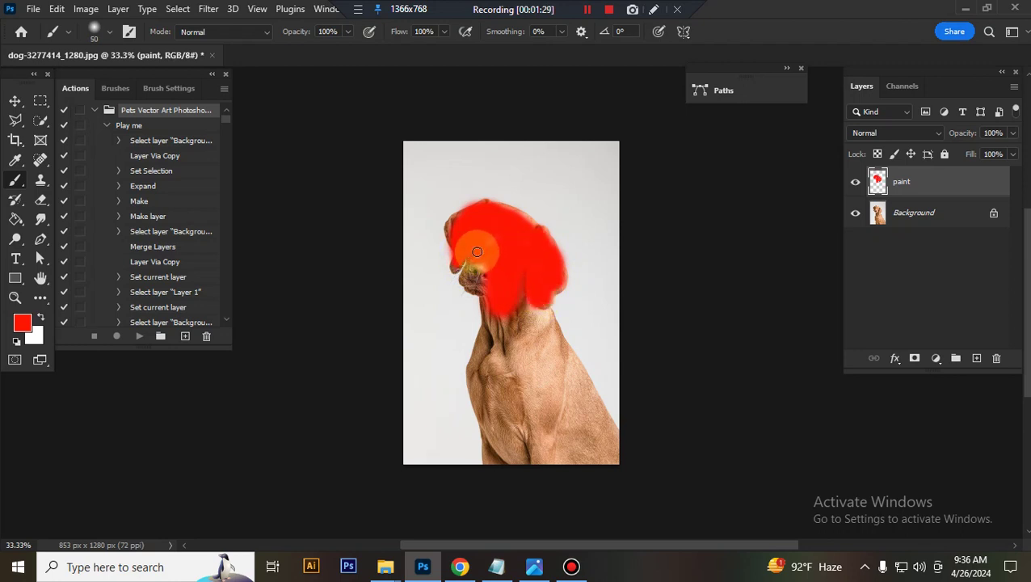
{"action": "key", "text": "bracketright"}
{"action": "key", "text": "bracketright"}
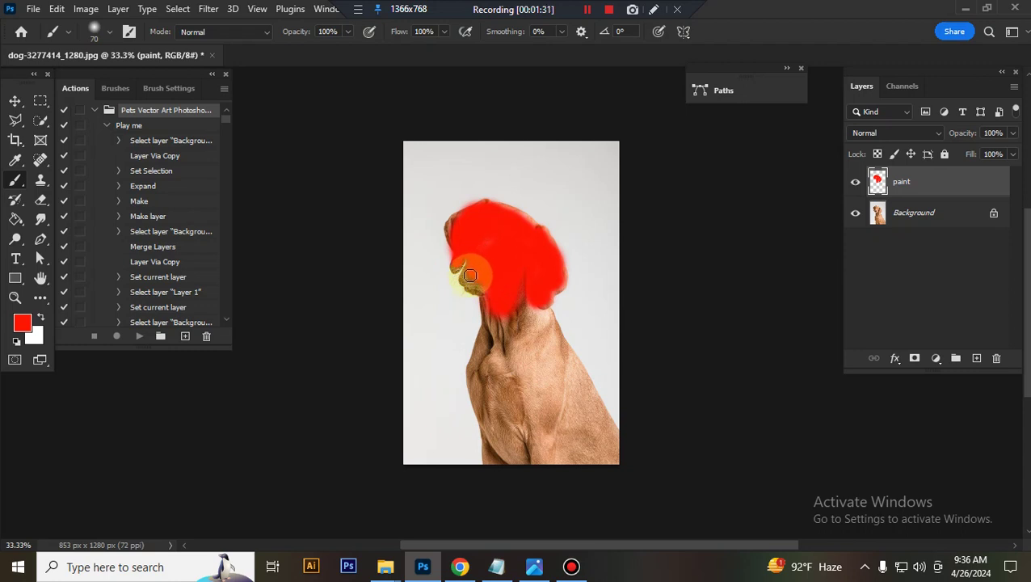
{"action": "mouse_move", "coordinate": [473, 279]}
{"action": "left_mouse_down"}
{"action": "mouse_move", "coordinate": [501, 287]}
{"action": "mouse_move", "coordinate": [536, 385]}
{"action": "mouse_move", "coordinate": [529, 311]}
{"action": "left_mouse_up"}
{"action": "key", "text": "bracketright"}
{"action": "scroll", "coordinate": [526, 299], "scroll_direction": "down", "scroll_amount": 2}
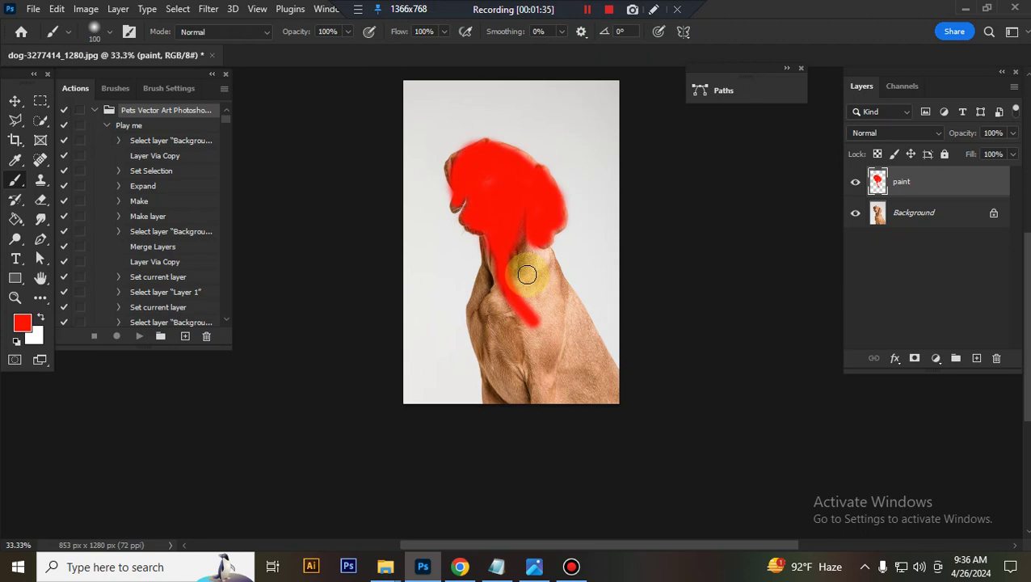
{"action": "key", "text": "bracketright"}
{"action": "key", "text": "bracketright"}
{"action": "key", "text": "bracketright"}
{"action": "mouse_move", "coordinate": [525, 264]}
{"action": "left_mouse_down"}
{"action": "mouse_move", "coordinate": [533, 313]}
{"action": "mouse_move", "coordinate": [526, 260]}
{"action": "mouse_move", "coordinate": [543, 266]}
{"action": "mouse_move", "coordinate": [544, 297]}
{"action": "mouse_move", "coordinate": [535, 279]}
{"action": "mouse_move", "coordinate": [589, 372]}
{"action": "mouse_move", "coordinate": [550, 296]}
{"action": "mouse_move", "coordinate": [576, 327]}
{"action": "mouse_move", "coordinate": [596, 377]}
{"action": "mouse_move", "coordinate": [539, 319]}
{"action": "mouse_move", "coordinate": [518, 276]}
{"action": "mouse_move", "coordinate": [511, 288]}
{"action": "mouse_move", "coordinate": [499, 241]}
{"action": "mouse_move", "coordinate": [487, 353]}
{"action": "mouse_move", "coordinate": [501, 379]}
{"action": "mouse_move", "coordinate": [508, 336]}
{"action": "mouse_move", "coordinate": [545, 372]}
{"action": "mouse_move", "coordinate": [568, 377]}
{"action": "mouse_move", "coordinate": [512, 383]}
{"action": "mouse_move", "coordinate": [535, 356]}
{"action": "mouse_move", "coordinate": [557, 351]}
{"action": "mouse_move", "coordinate": [546, 329]}
{"action": "left_mouse_up"}
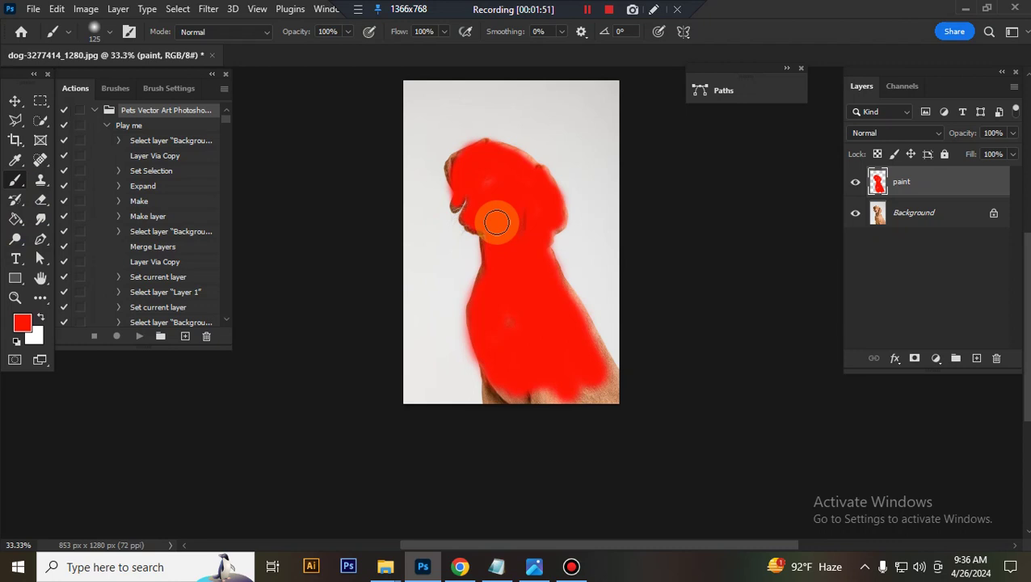
{"action": "left_click", "coordinate": [14, 100]}
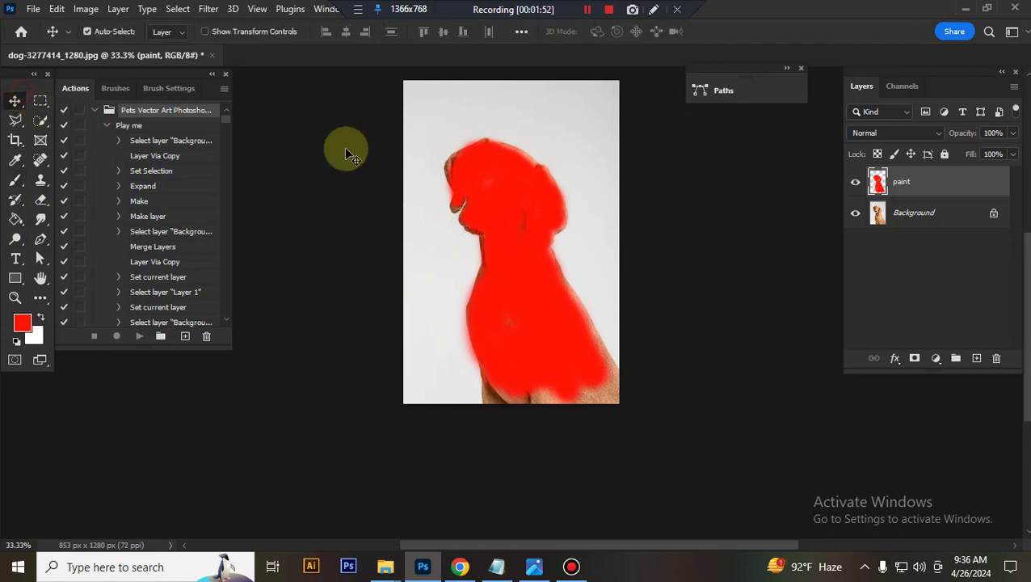
Step: Start a crop sized 3000 × 2000 px at 72 ppi
{"action": "left_click", "coordinate": [15, 139]}
{"action": "left_click", "coordinate": [509, 273]}
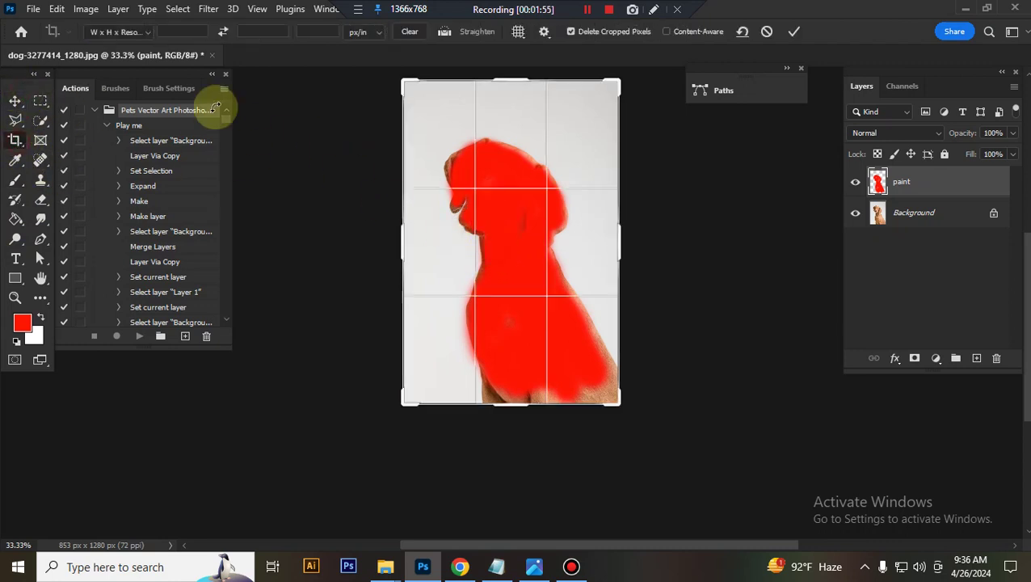
{"action": "left_click", "coordinate": [175, 33]}
{"action": "type", "text": "3"}
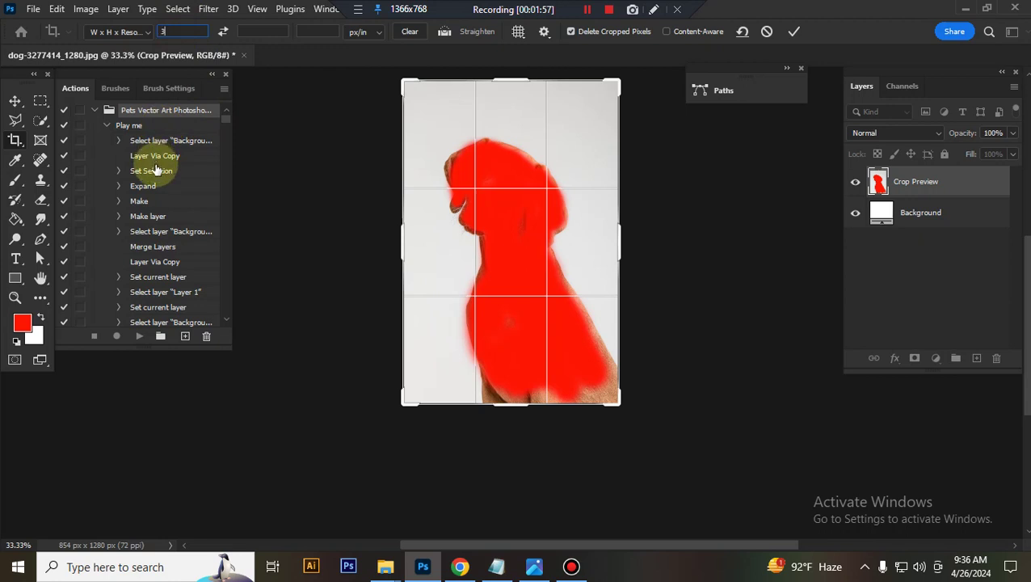
{"action": "type", "text": "0000"}
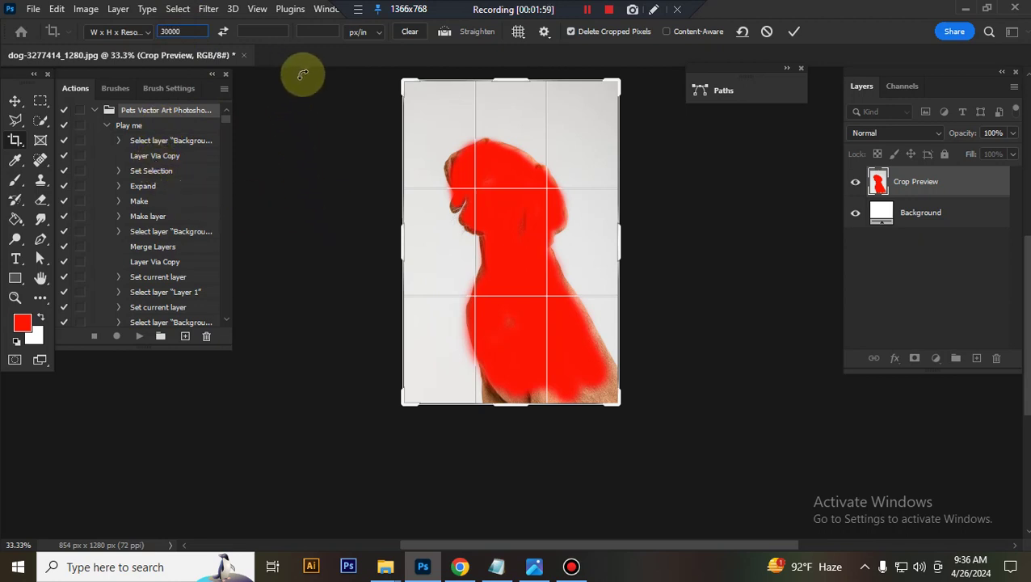
{"action": "key", "text": "BackSpace"}
{"action": "type", "text": "2000"}
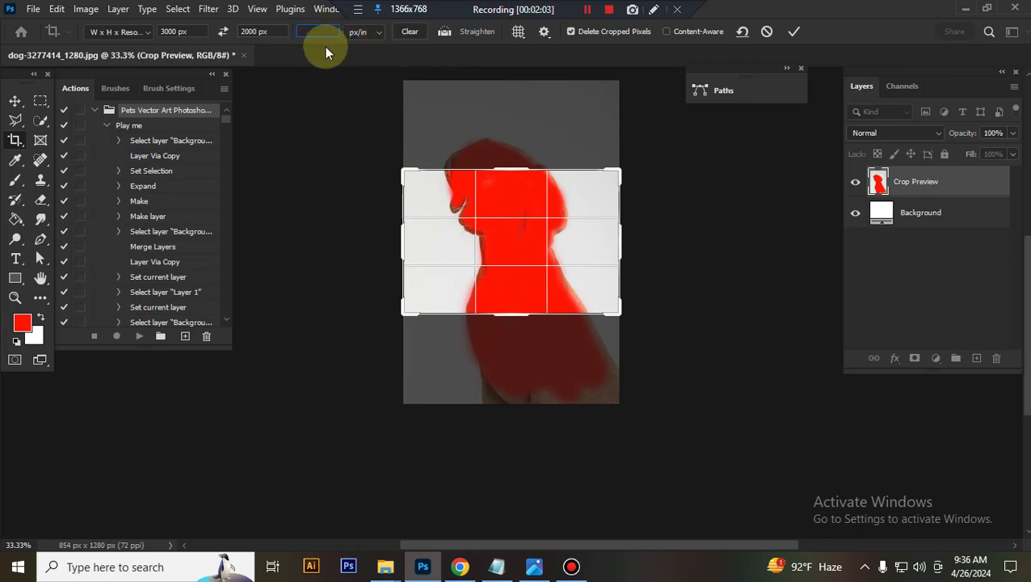
{"action": "type", "text": "72"}
Step: Reposition the photo and enlarge the crop frame to leave space around the dog
{"action": "left_click_drag", "start_coordinate": [519, 243], "coordinate": [500, 227]}
{"action": "left_click_drag", "start_coordinate": [510, 175], "coordinate": [510, 130]}
{"action": "mouse_move", "coordinate": [509, 268]}
{"action": "left_mouse_down"}
{"action": "mouse_move", "coordinate": [506, 249]}
{"action": "mouse_move", "coordinate": [508, 270]}
{"action": "left_mouse_up"}
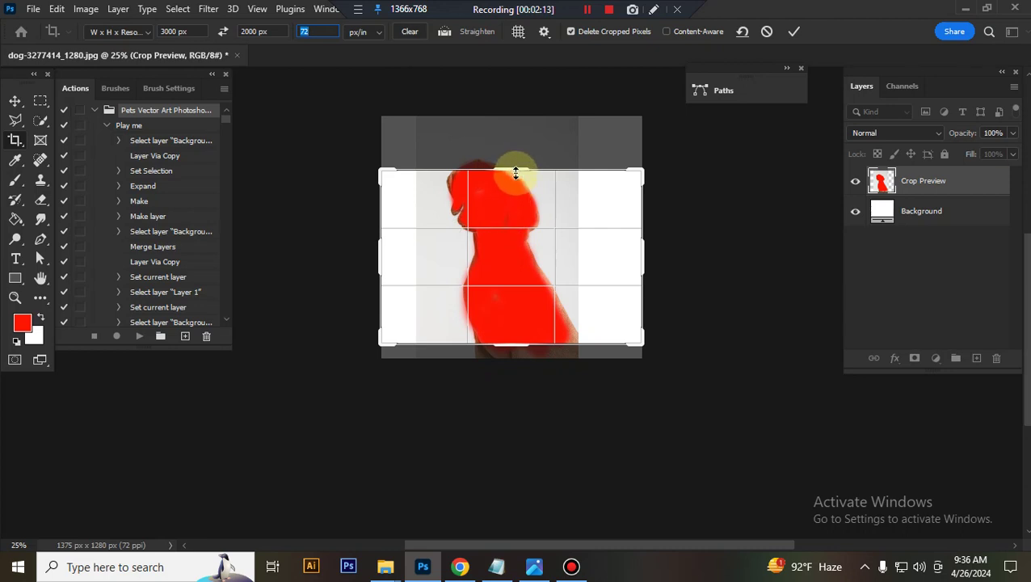
{"action": "left_click_drag", "start_coordinate": [515, 172], "coordinate": [509, 106]}
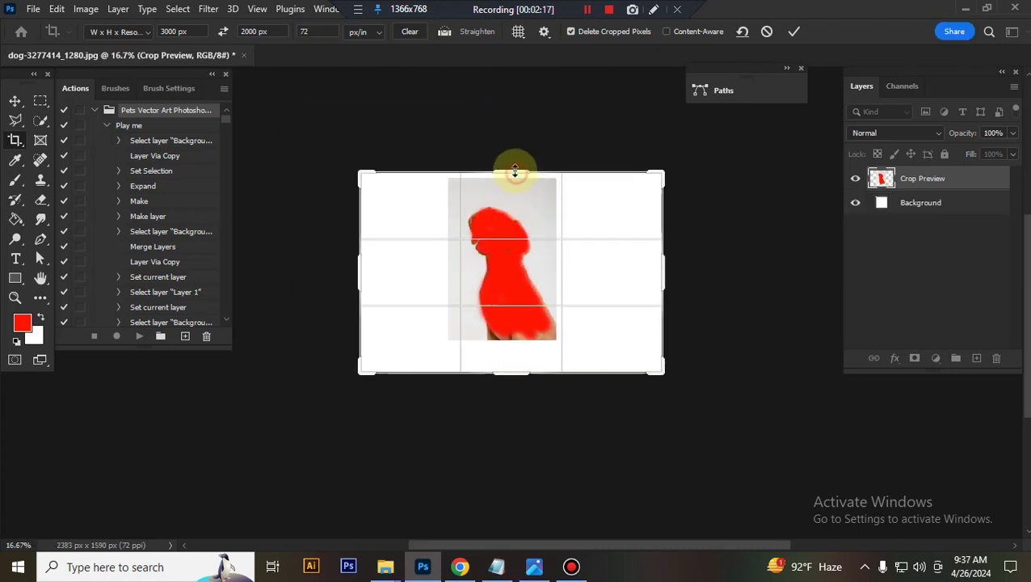
{"action": "left_click_drag", "start_coordinate": [515, 172], "coordinate": [511, 154]}
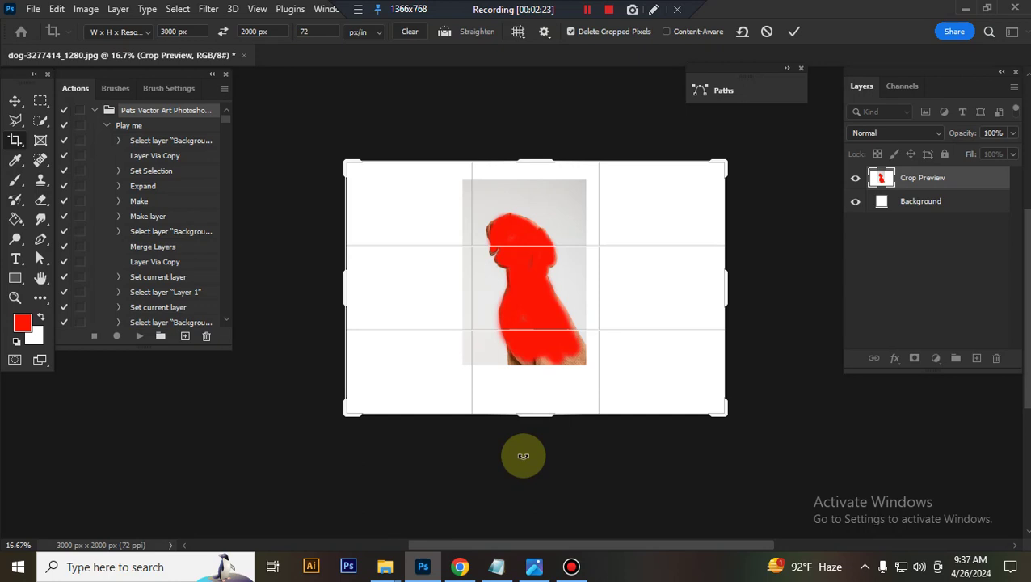
Step: Commit the crop, hide the paint layer, reset colours and run the Play me action
{"action": "left_click", "coordinate": [16, 101]}
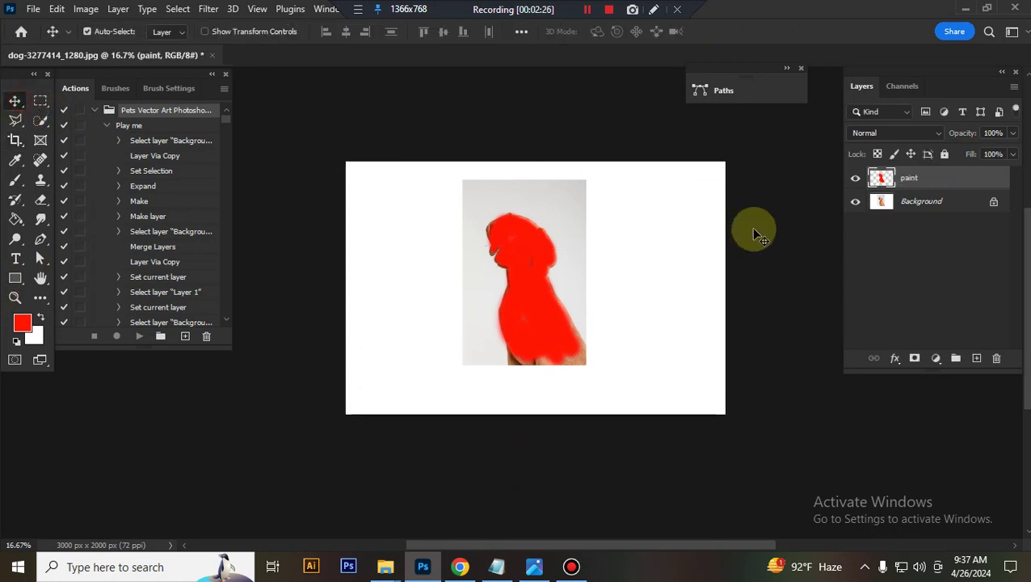
{"action": "left_click", "coordinate": [856, 178]}
{"action": "left_click", "coordinate": [16, 342]}
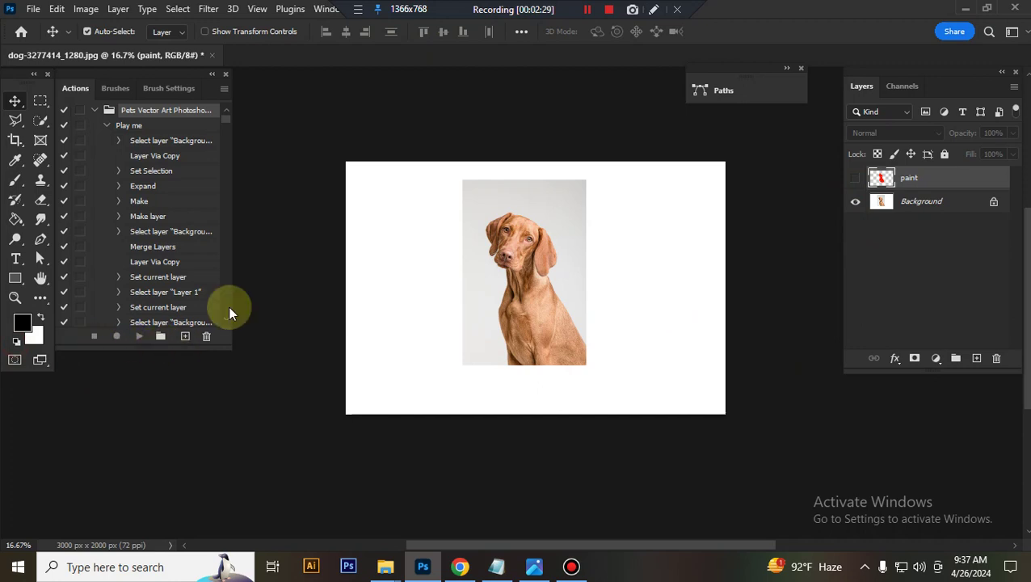
{"action": "left_click", "coordinate": [154, 126]}
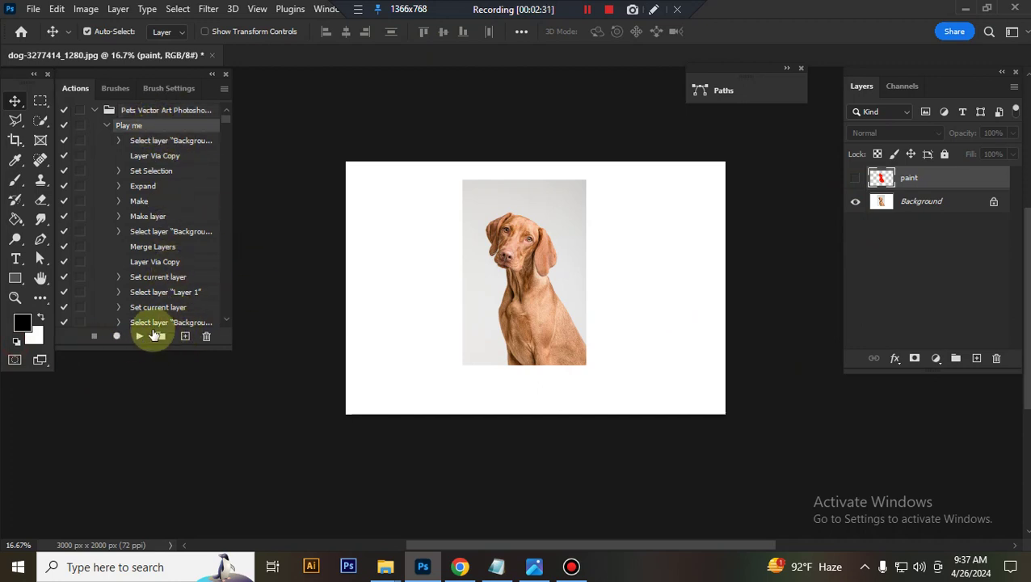
{"action": "left_click", "coordinate": [141, 336]}
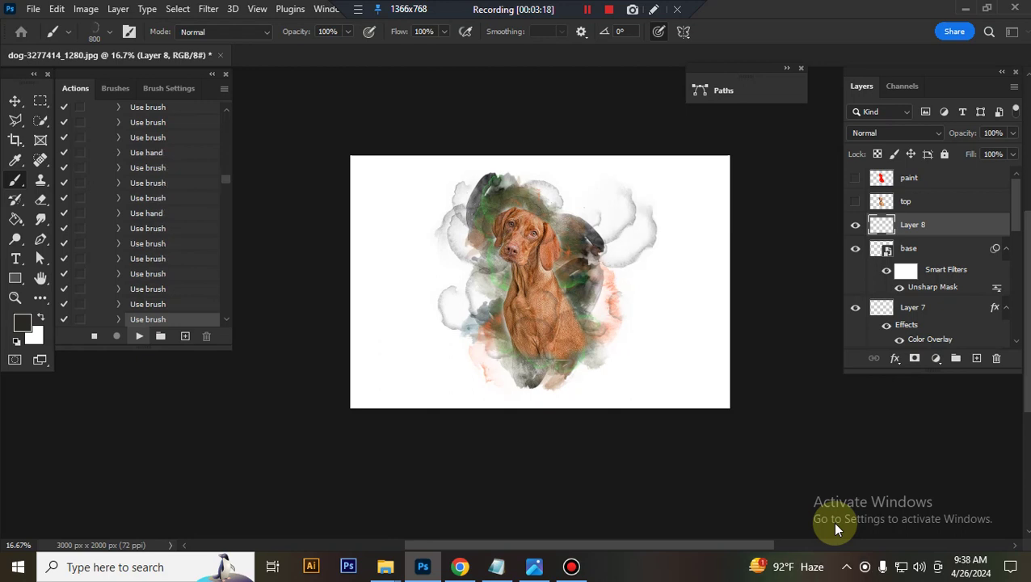
Step: Toggle the adjustment try it group on and off to compare, then expand it
{"action": "left_click", "coordinate": [586, 10]}
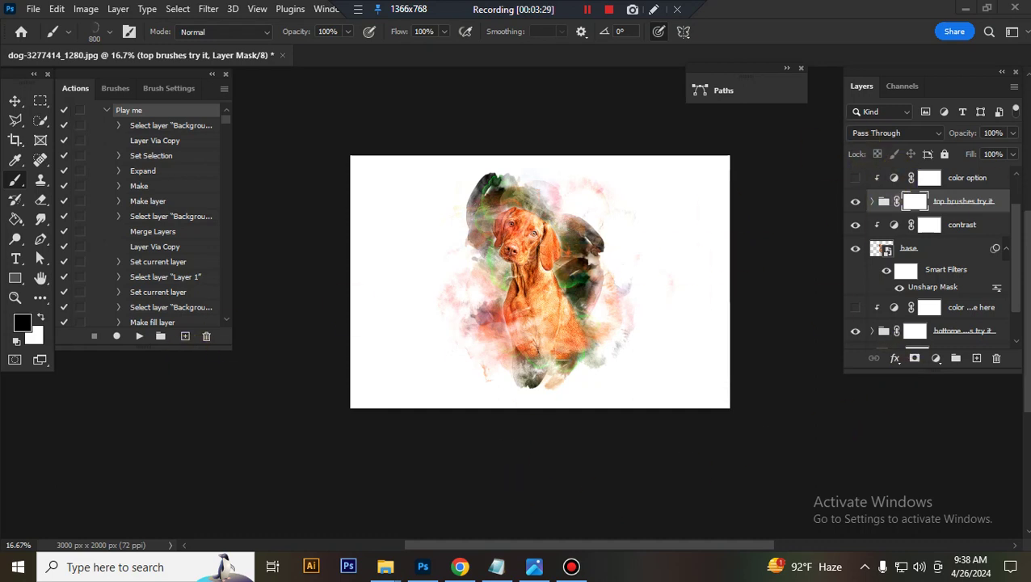
{"action": "scroll", "coordinate": [933, 223], "scroll_direction": "up", "scroll_amount": 2}
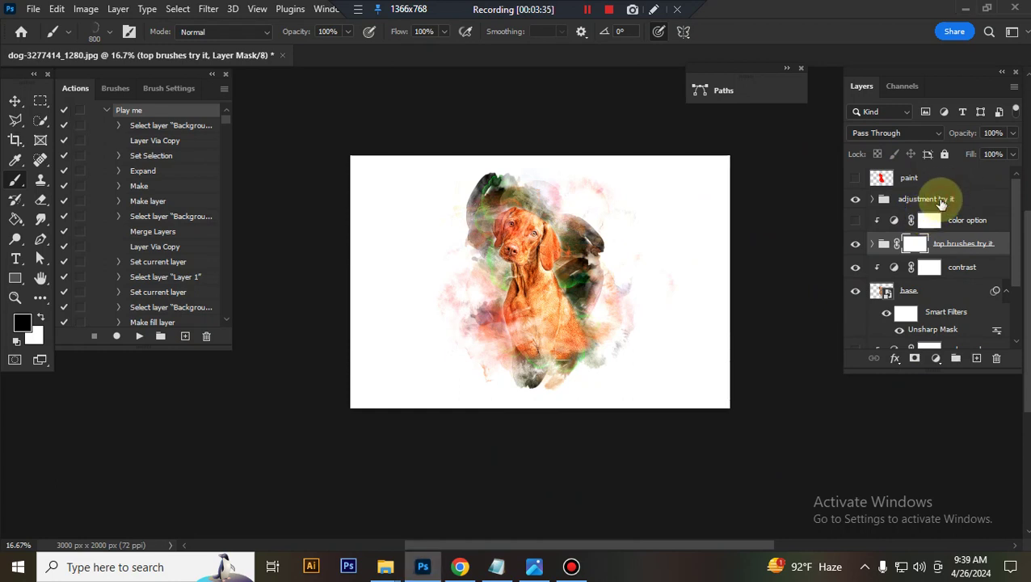
{"action": "left_click", "coordinate": [908, 204]}
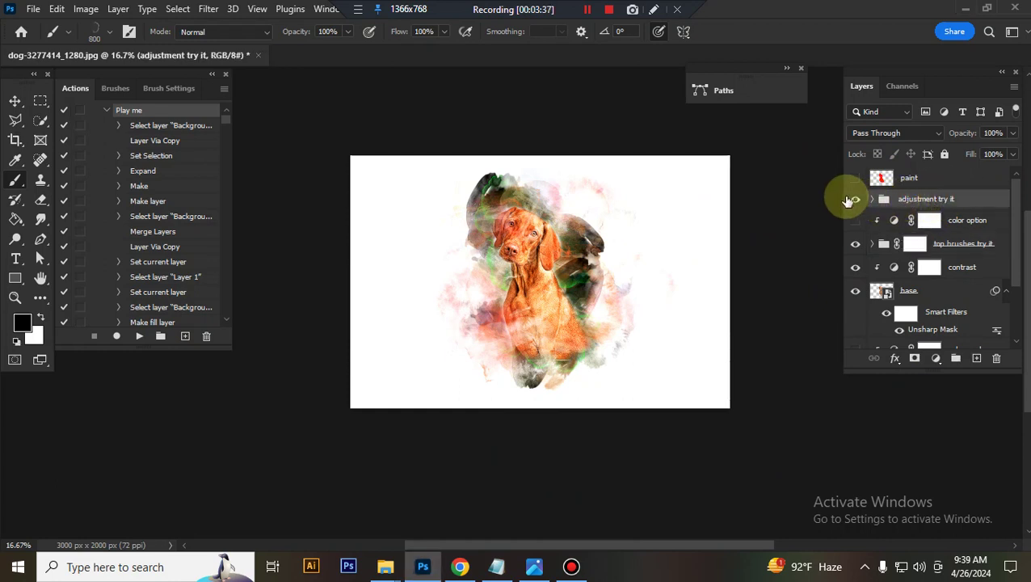
{"action": "left_click", "coordinate": [856, 200]}
{"action": "left_click", "coordinate": [858, 199]}
{"action": "left_click", "coordinate": [859, 201]}
{"action": "left_click", "coordinate": [858, 199]}
{"action": "left_click", "coordinate": [859, 201]}
{"action": "left_click", "coordinate": [860, 201]}
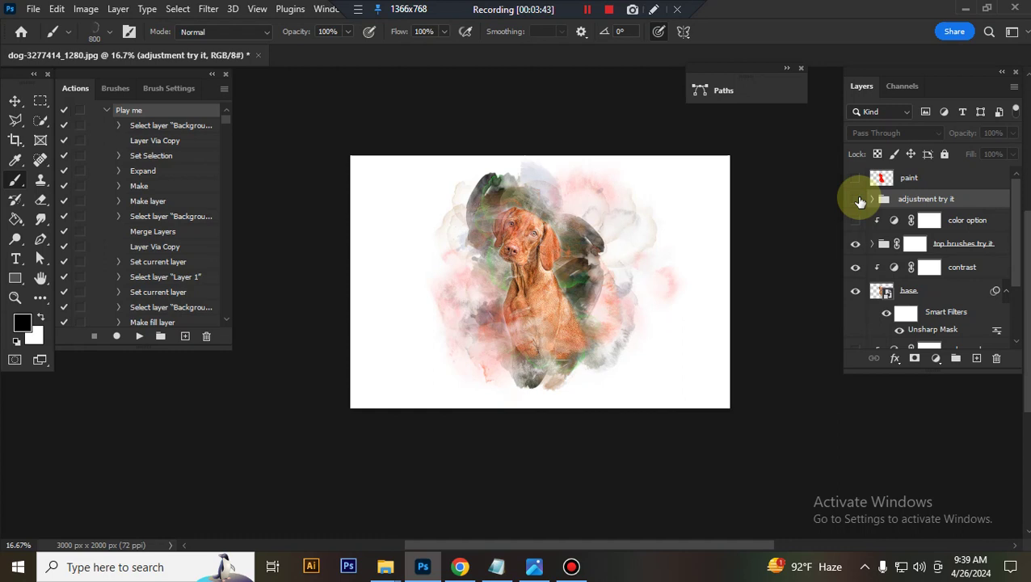
{"action": "left_click", "coordinate": [858, 200]}
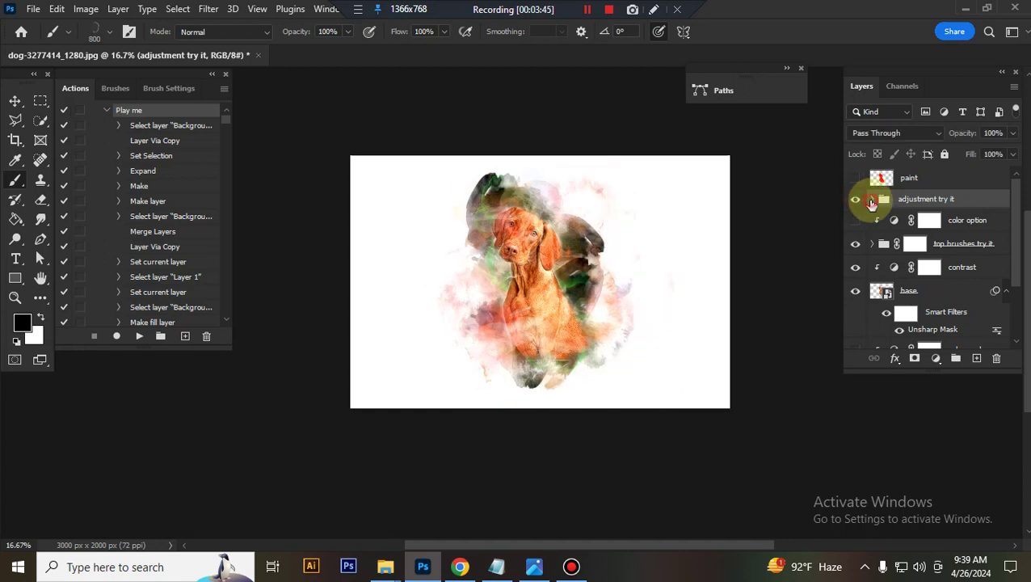
{"action": "left_click", "coordinate": [871, 201]}
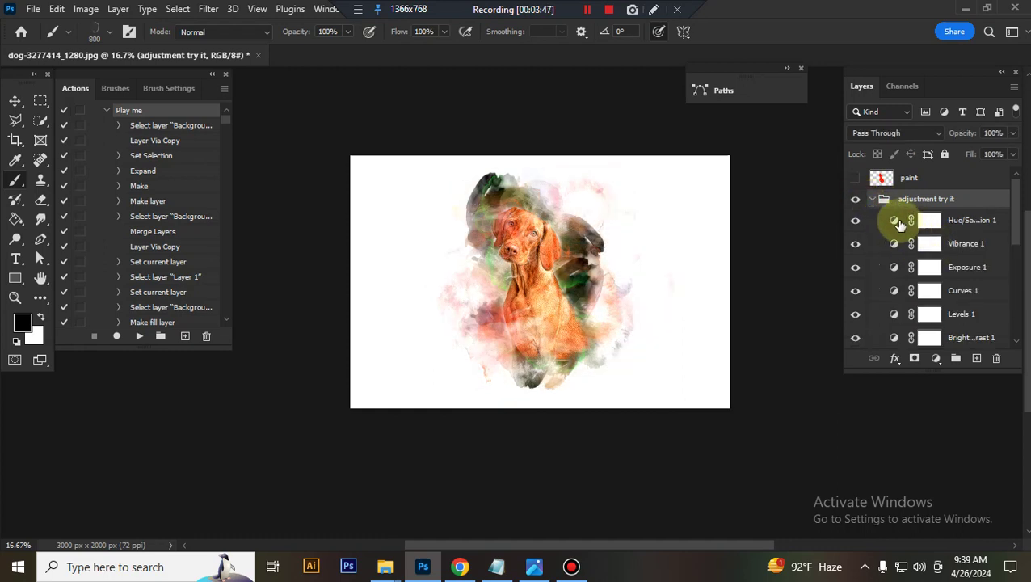
Step: Raise Vibrance Saturation to +2 and add a lower point to the Curves adjustment
{"action": "double_click", "coordinate": [897, 221]}
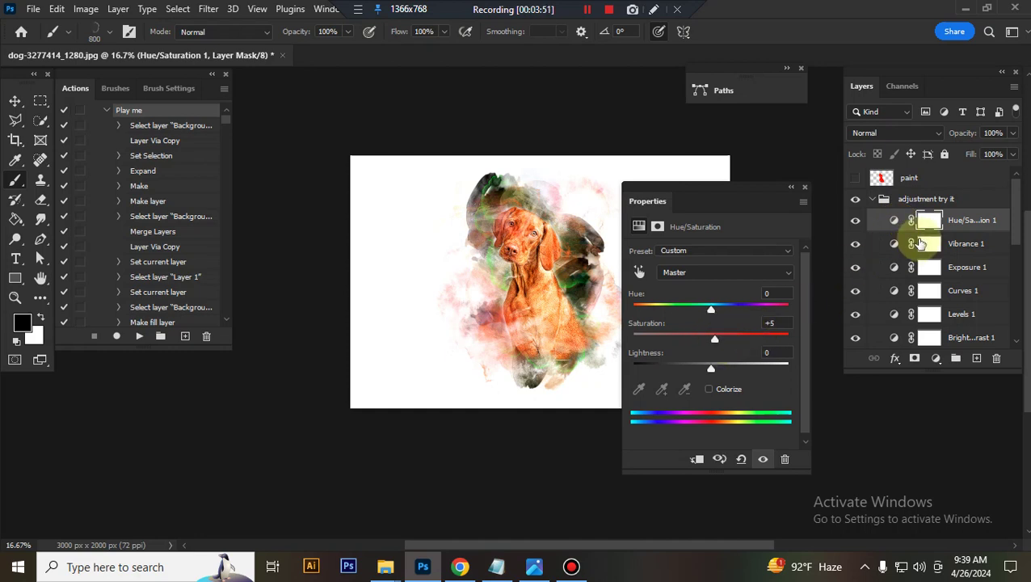
{"action": "left_click", "coordinate": [894, 244]}
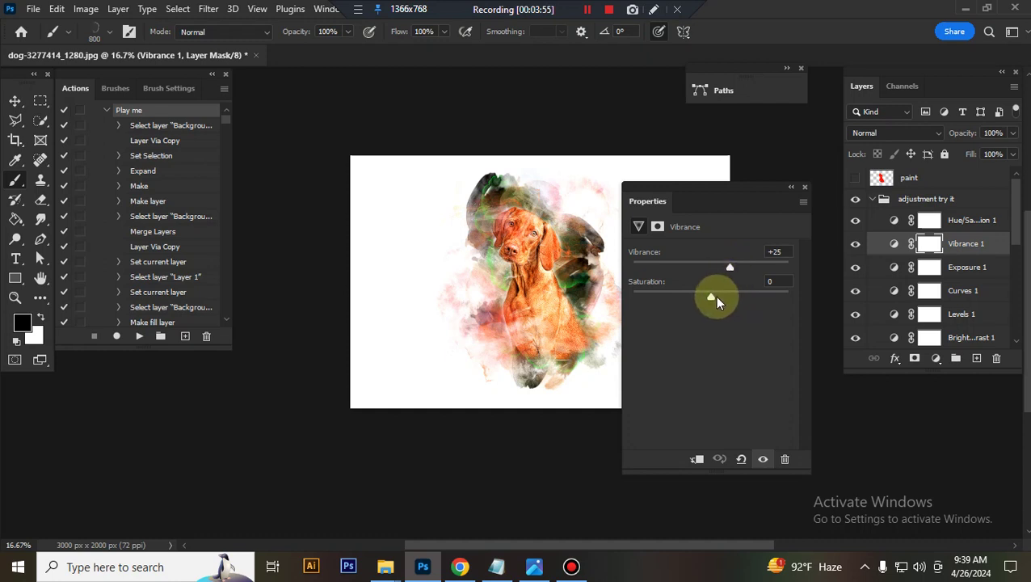
{"action": "left_click_drag", "start_coordinate": [710, 296], "coordinate": [712, 296]}
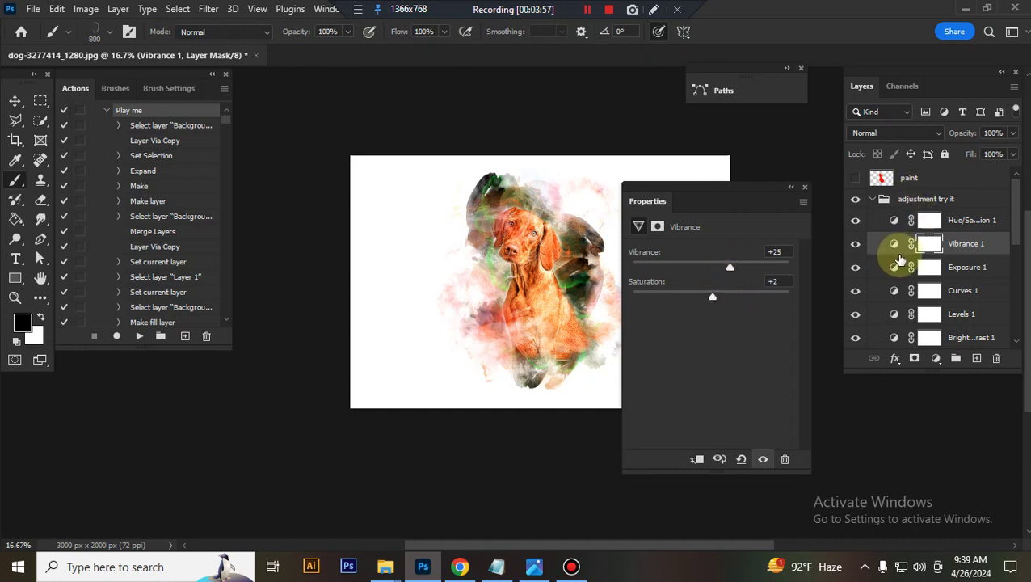
{"action": "left_click", "coordinate": [895, 291]}
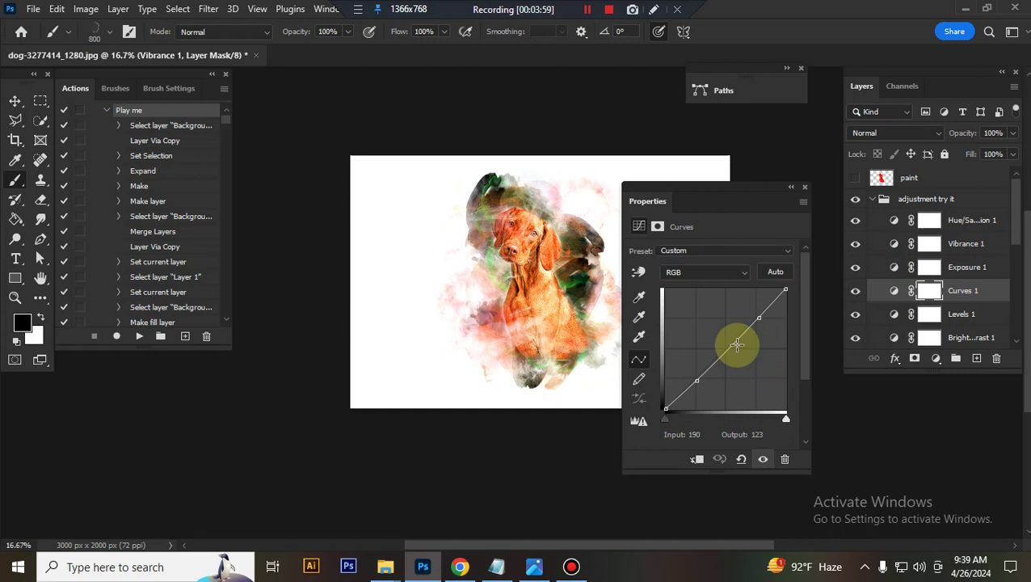
{"action": "left_click", "coordinate": [698, 380]}
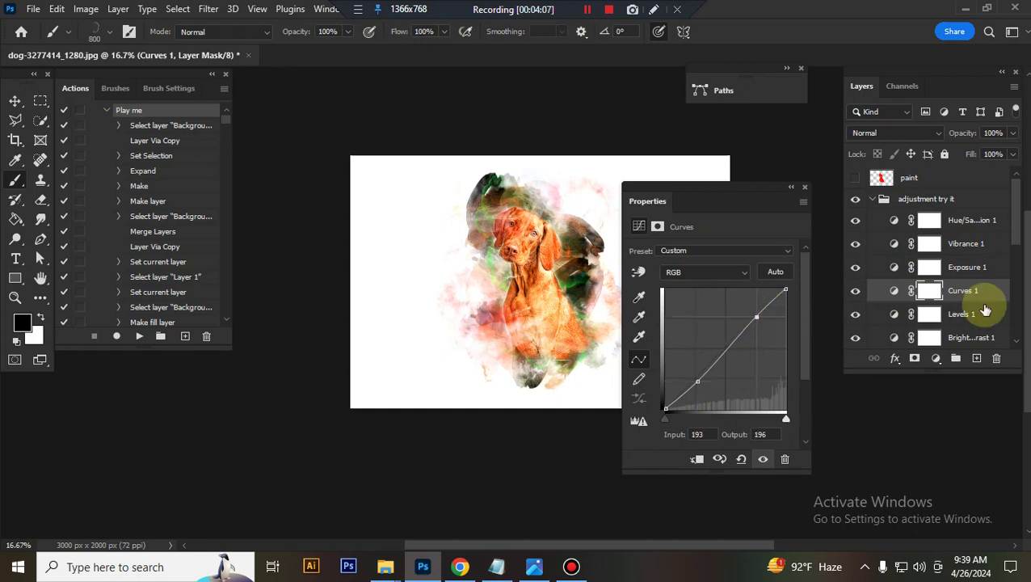
{"action": "left_click", "coordinate": [889, 313]}
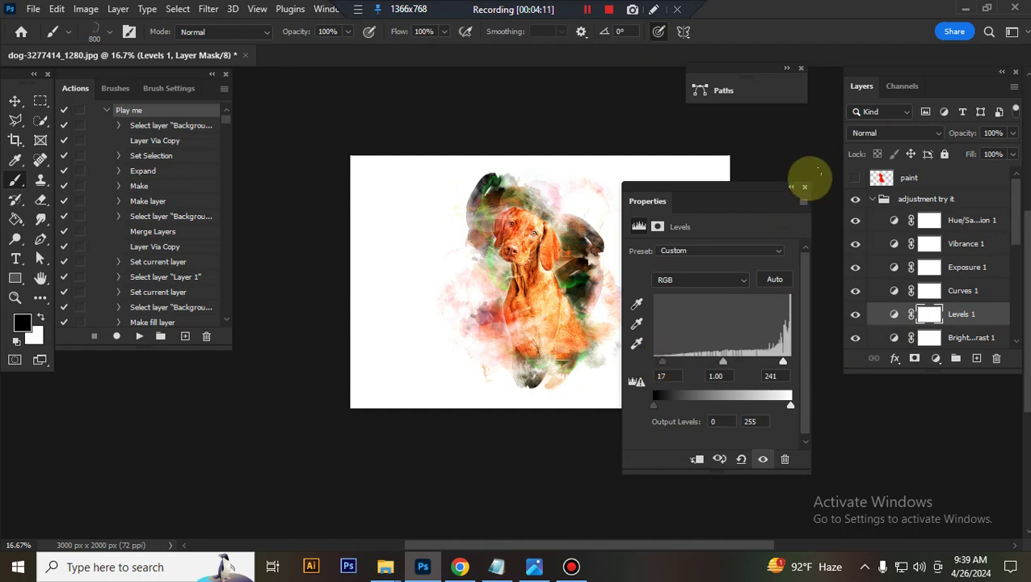
{"action": "left_click", "coordinate": [804, 186]}
{"action": "left_click", "coordinate": [874, 200]}
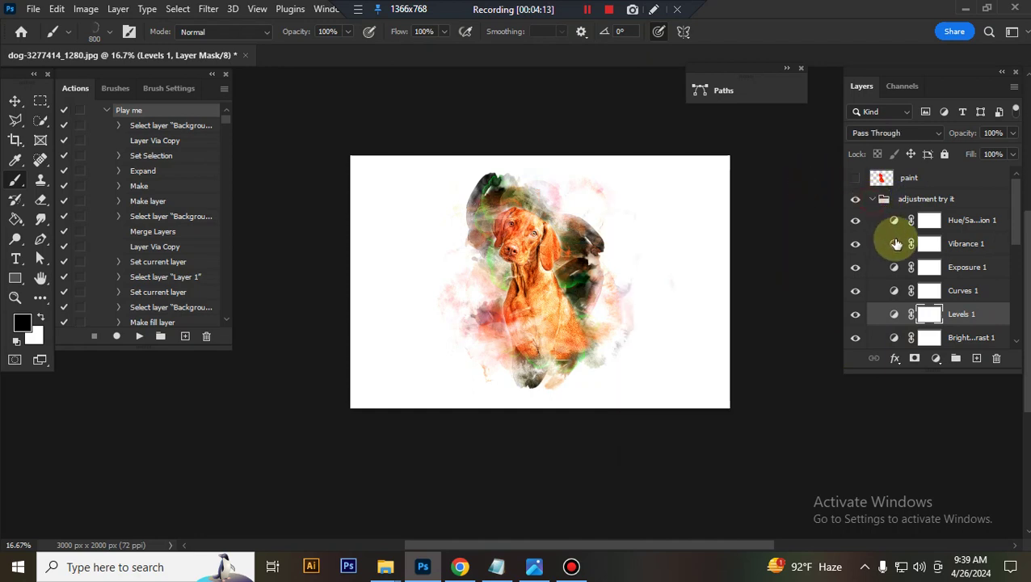
Step: Show color option and try pink-cyan, blue-red, teal and purple-yellow-green gradient presets
{"action": "left_click", "coordinate": [877, 226]}
{"action": "left_click", "coordinate": [857, 223]}
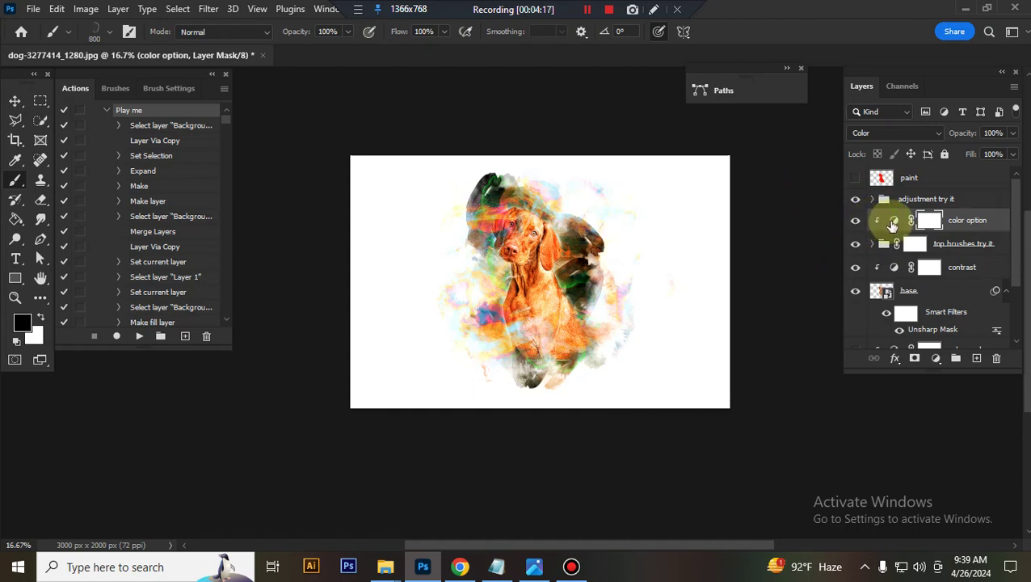
{"action": "double_click", "coordinate": [895, 225]}
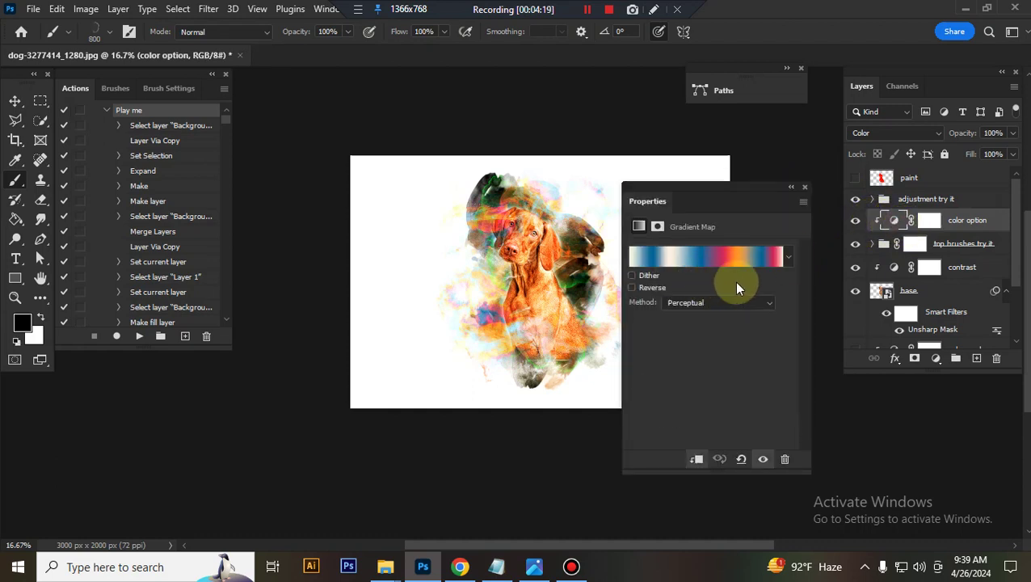
{"action": "left_click", "coordinate": [785, 257]}
{"action": "scroll", "coordinate": [745, 343], "scroll_direction": "down", "scroll_amount": 5}
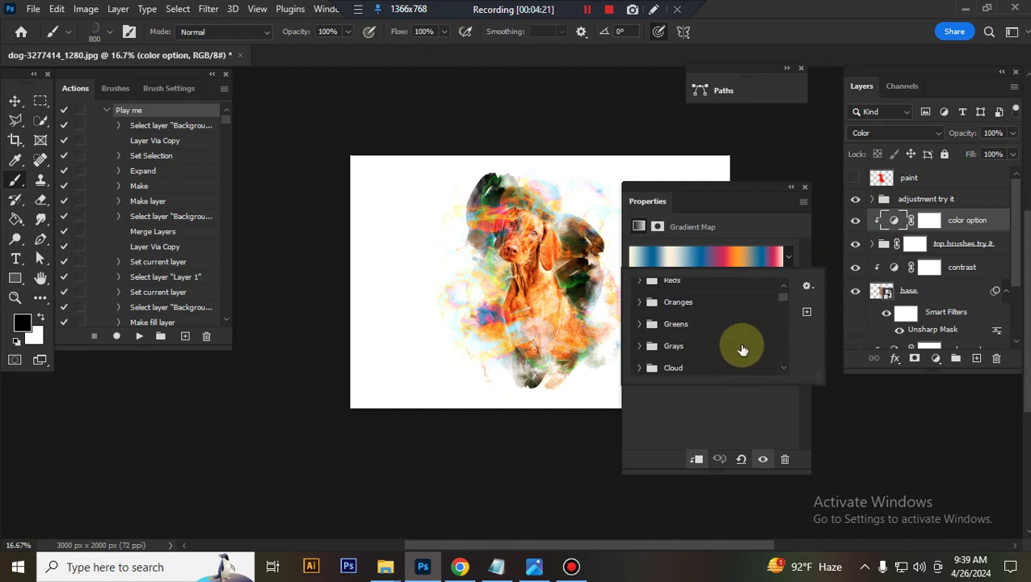
{"action": "scroll", "coordinate": [748, 344], "scroll_direction": "down", "scroll_amount": 5}
{"action": "left_click", "coordinate": [766, 332]}
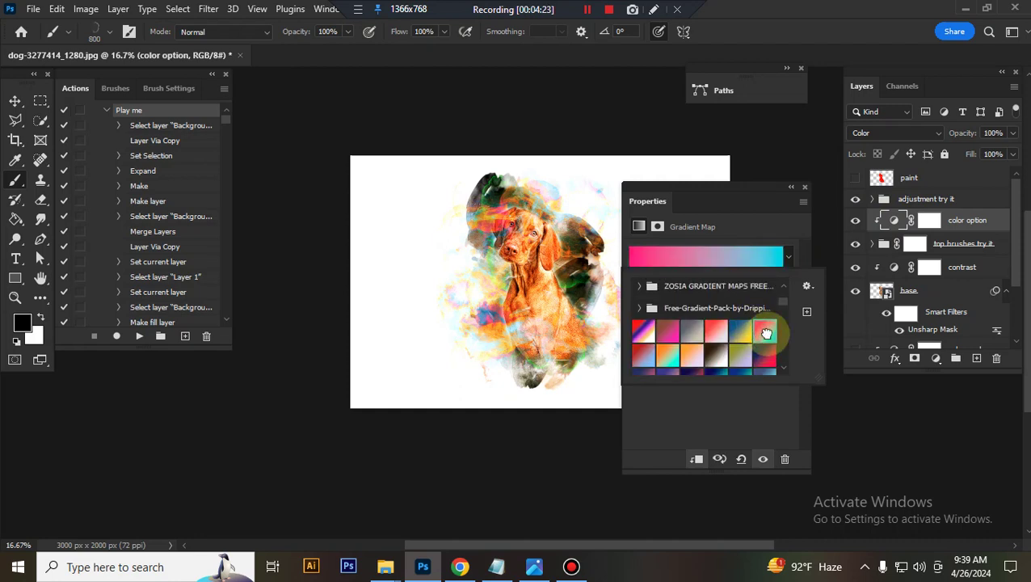
{"action": "left_click", "coordinate": [767, 356]}
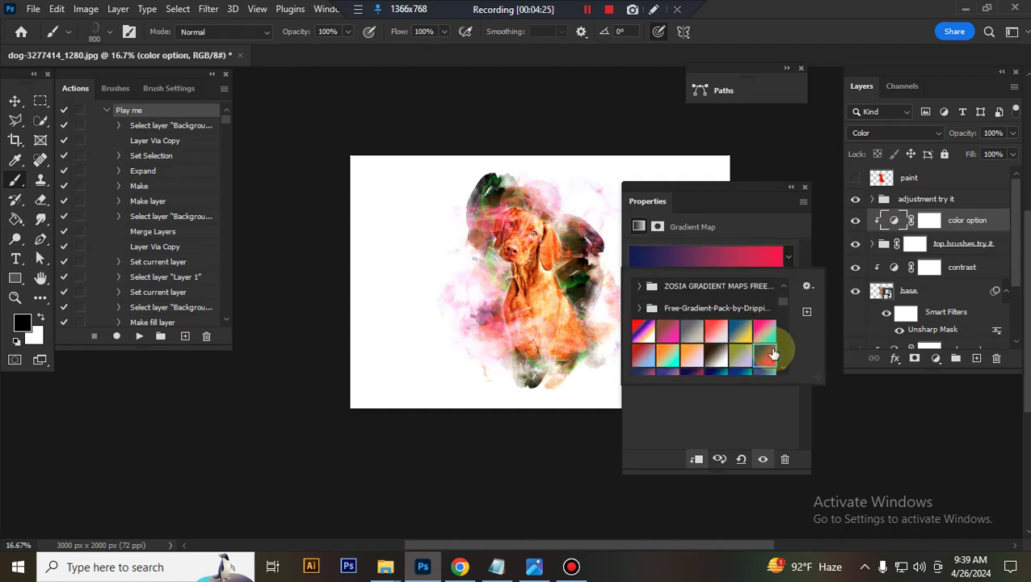
{"action": "scroll", "coordinate": [769, 354], "scroll_direction": "down", "scroll_amount": 2}
{"action": "left_click", "coordinate": [769, 335]}
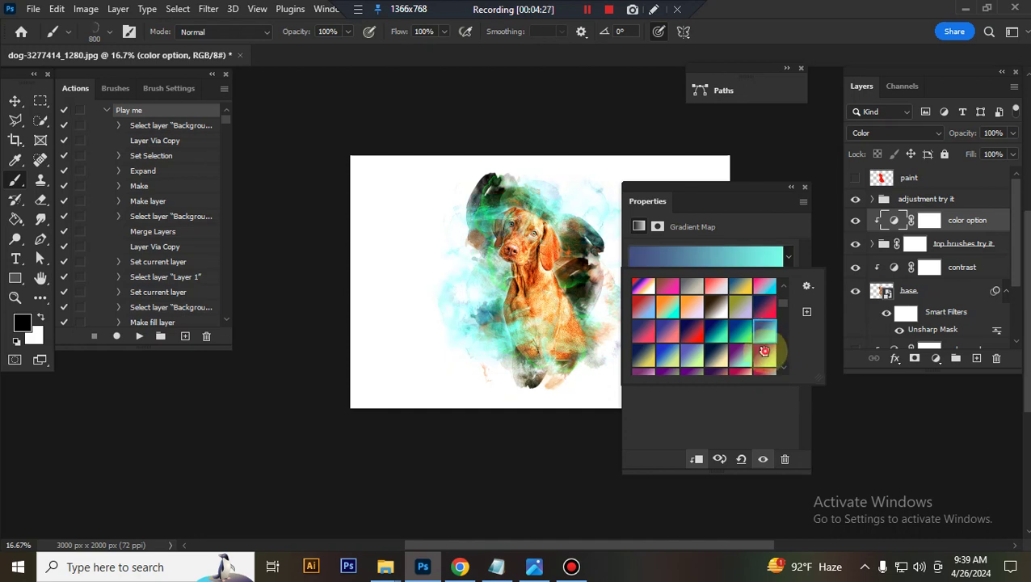
{"action": "left_click", "coordinate": [770, 354]}
{"action": "left_click", "coordinate": [796, 199]}
{"action": "left_click", "coordinate": [804, 187]}
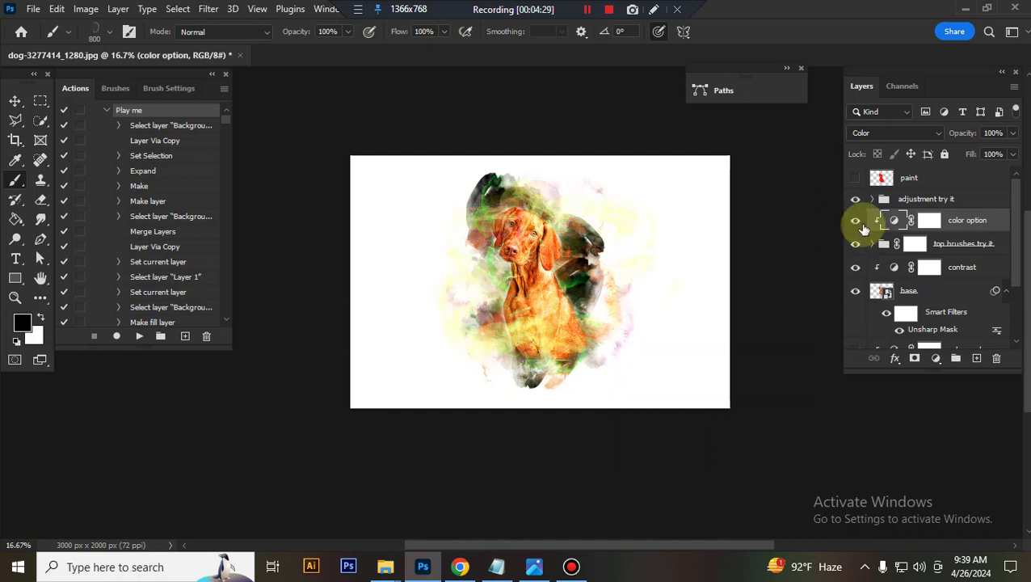
Step: Hide the color option layer and the top brushes try it group
{"action": "left_click", "coordinate": [856, 220]}
{"action": "left_click", "coordinate": [855, 251]}
{"action": "left_click", "coordinate": [856, 251]}
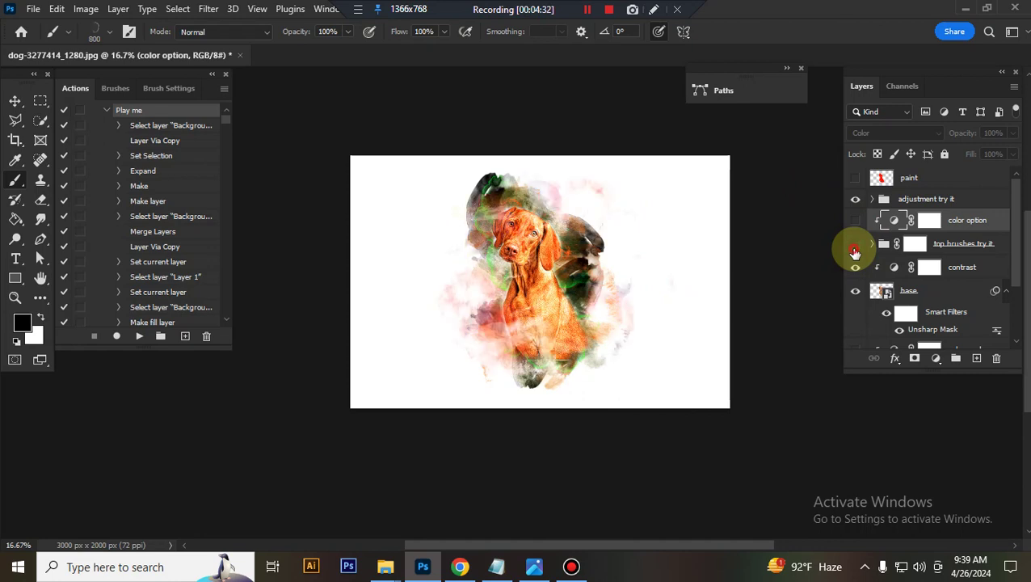
{"action": "left_click", "coordinate": [855, 251]}
Step: Expand the top brushes try it group and enlarge the tb 6 splash slightly
{"action": "left_click", "coordinate": [855, 251]}
{"action": "left_click", "coordinate": [855, 250]}
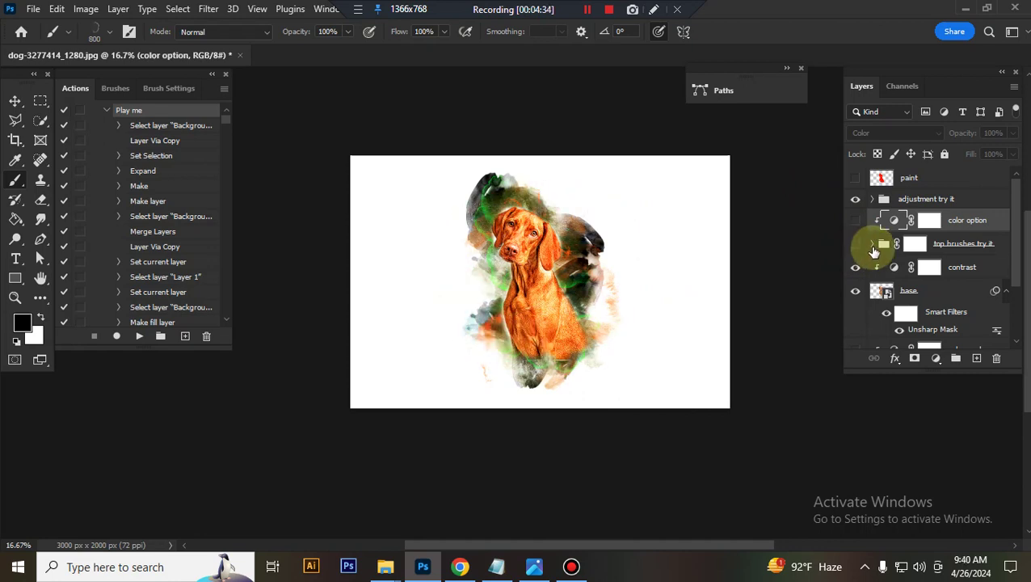
{"action": "left_click", "coordinate": [872, 243]}
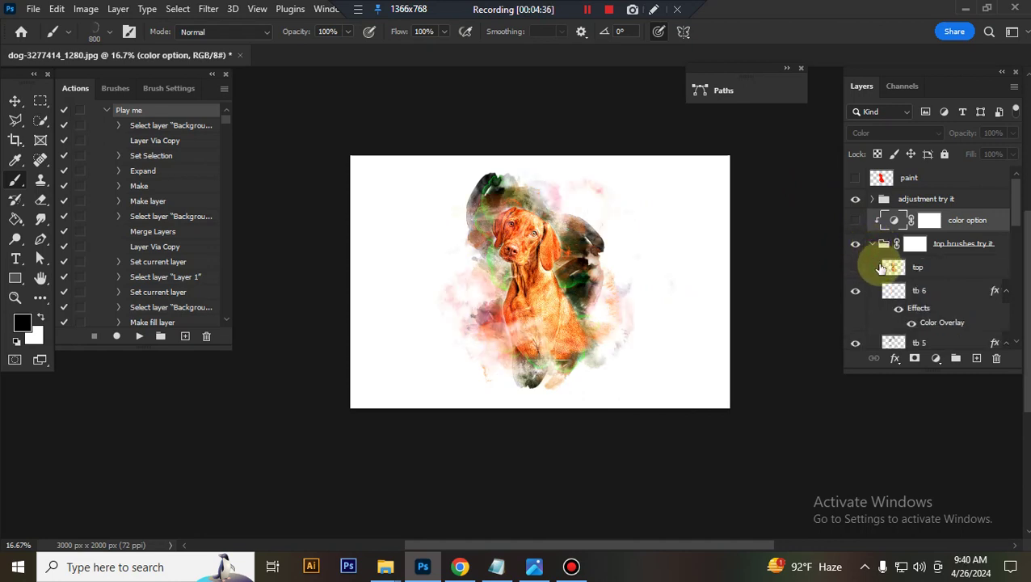
{"action": "scroll", "coordinate": [945, 271], "scroll_direction": "down", "scroll_amount": 1}
{"action": "left_click", "coordinate": [946, 266]}
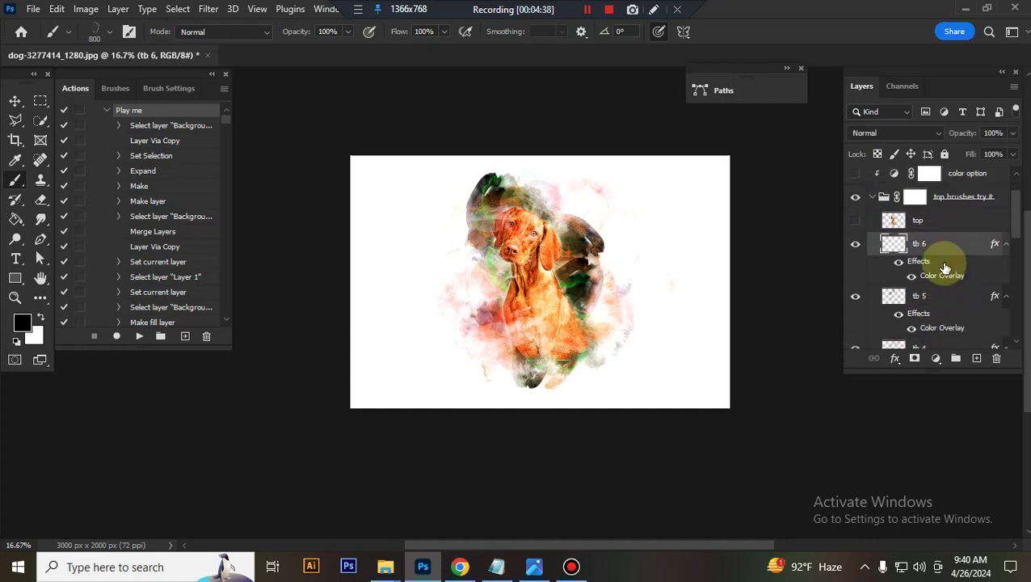
{"action": "key", "text": "ctrl+t"}
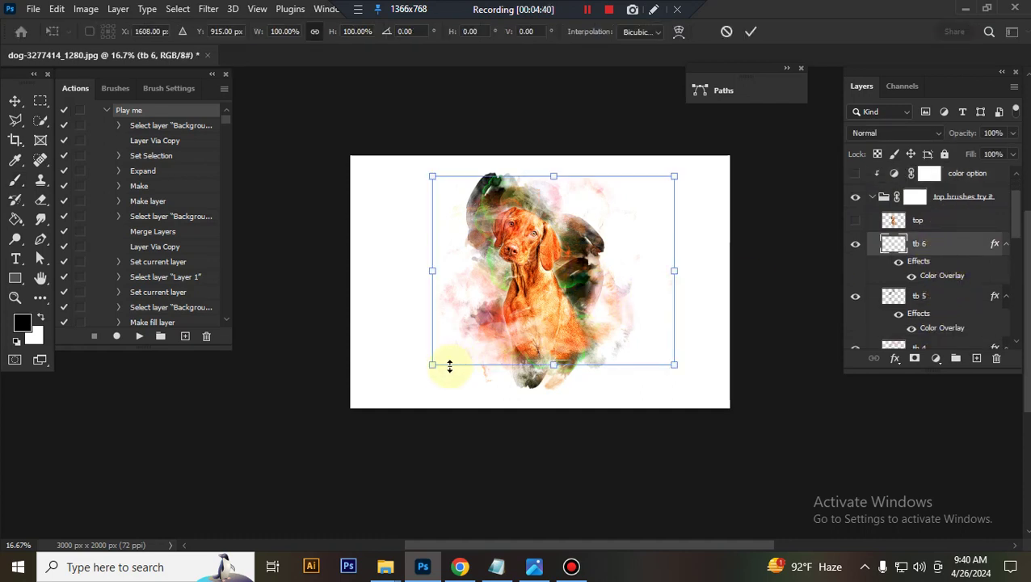
{"action": "left_click_drag", "start_coordinate": [434, 366], "coordinate": [413, 379]}
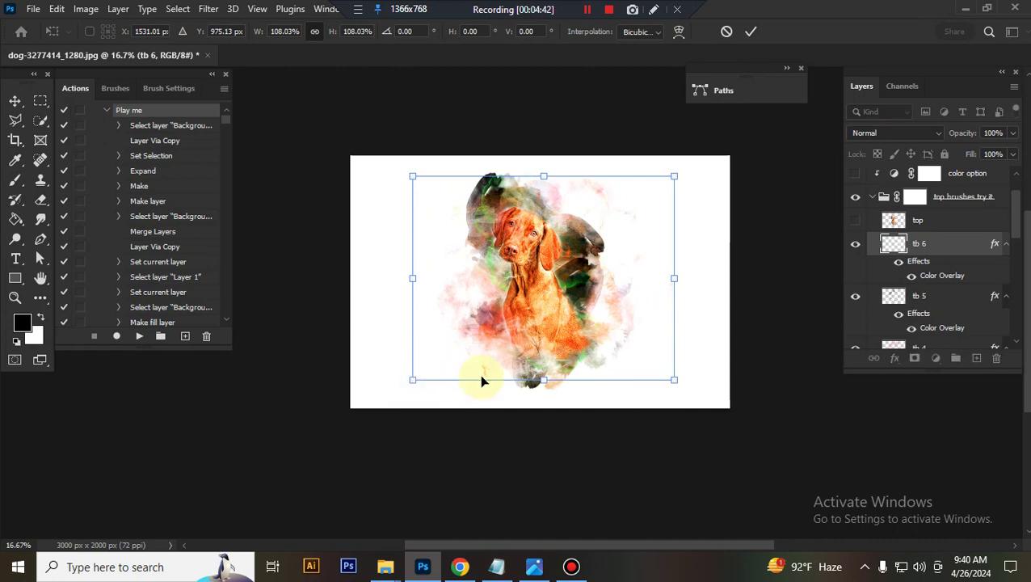
{"action": "key", "text": "Return"}
Step: Scale tb 5 up to about 110% and shrink tb 4 to about 95%
{"action": "left_click", "coordinate": [928, 297]}
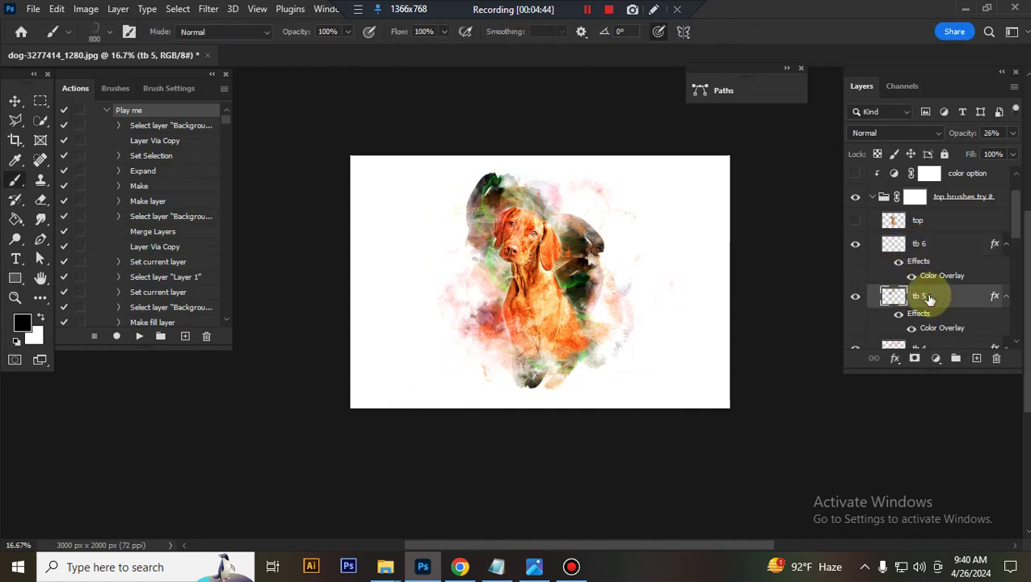
{"action": "key", "text": "ctrl+t"}
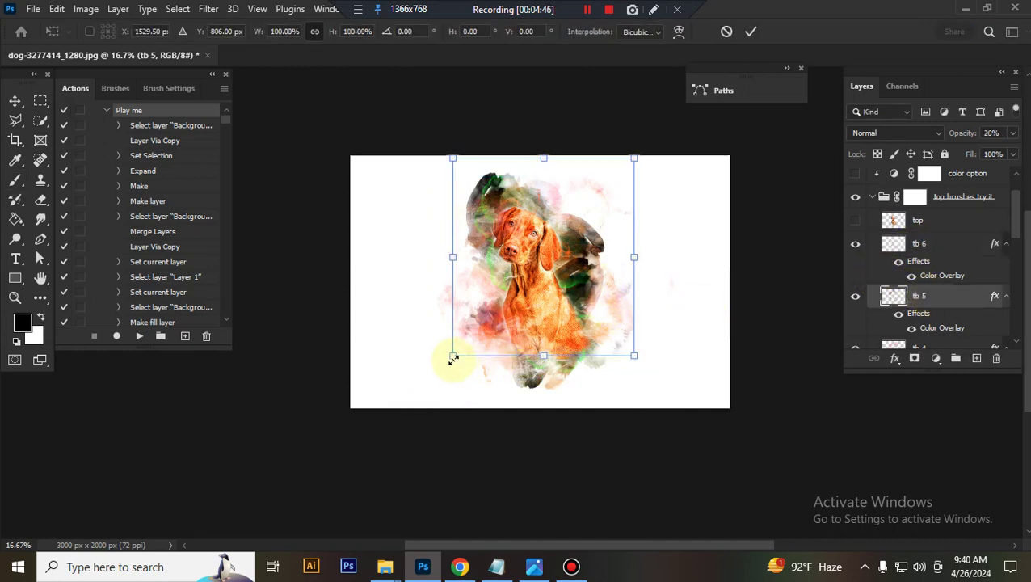
{"action": "left_click_drag", "start_coordinate": [452, 357], "coordinate": [434, 376]}
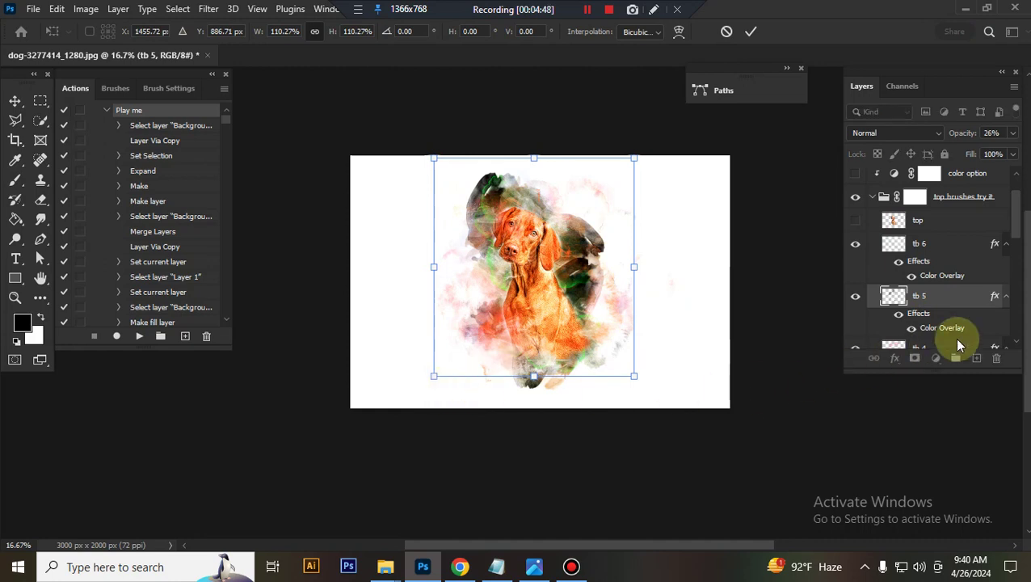
{"action": "key", "text": "Return"}
{"action": "scroll", "coordinate": [970, 267], "scroll_direction": "down", "scroll_amount": 1}
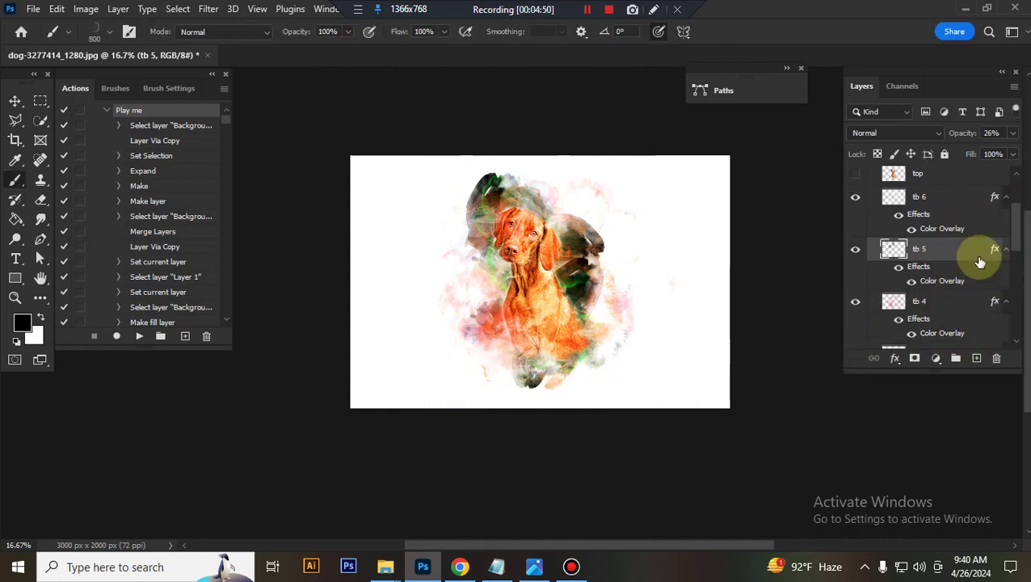
{"action": "left_click", "coordinate": [935, 303]}
{"action": "key", "text": "ctrl+t"}
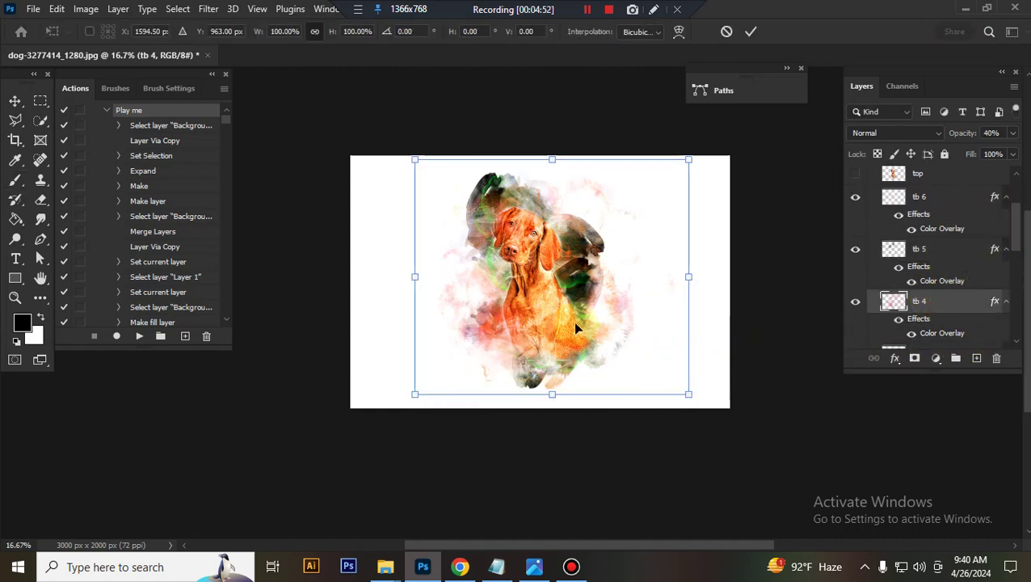
{"action": "left_click_drag", "start_coordinate": [691, 392], "coordinate": [684, 387]}
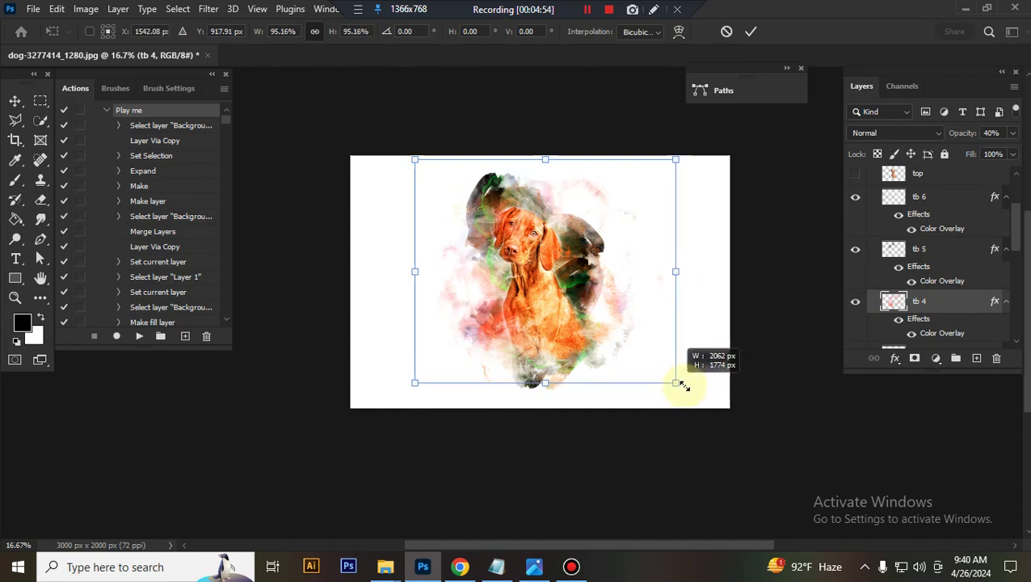
Step: Enlarge tb 3 to about 111% and scale up tb 2 slightly
{"action": "scroll", "coordinate": [951, 291], "scroll_direction": "down", "scroll_amount": 1}
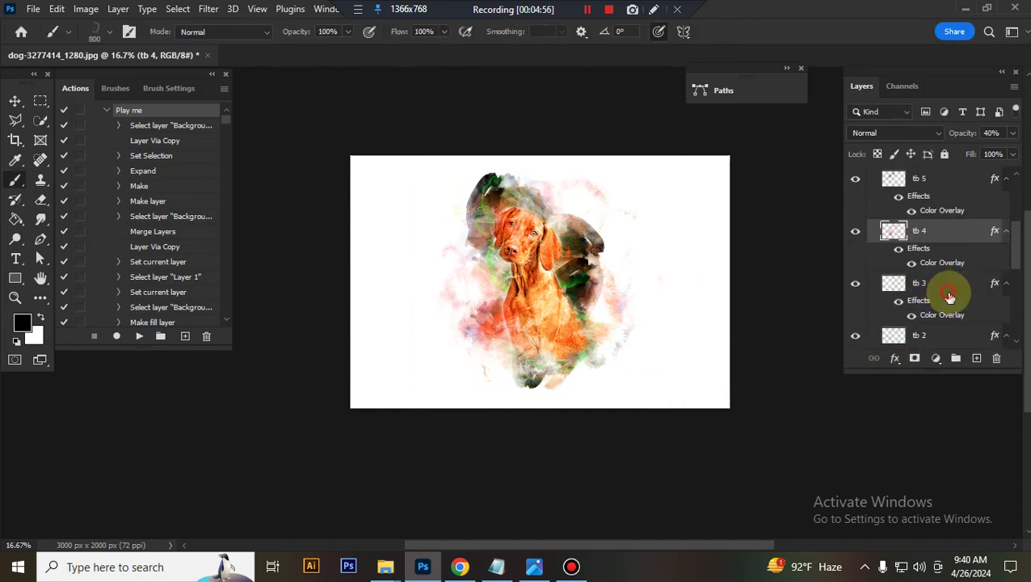
{"action": "left_click", "coordinate": [949, 297]}
{"action": "key", "text": "ctrl+t"}
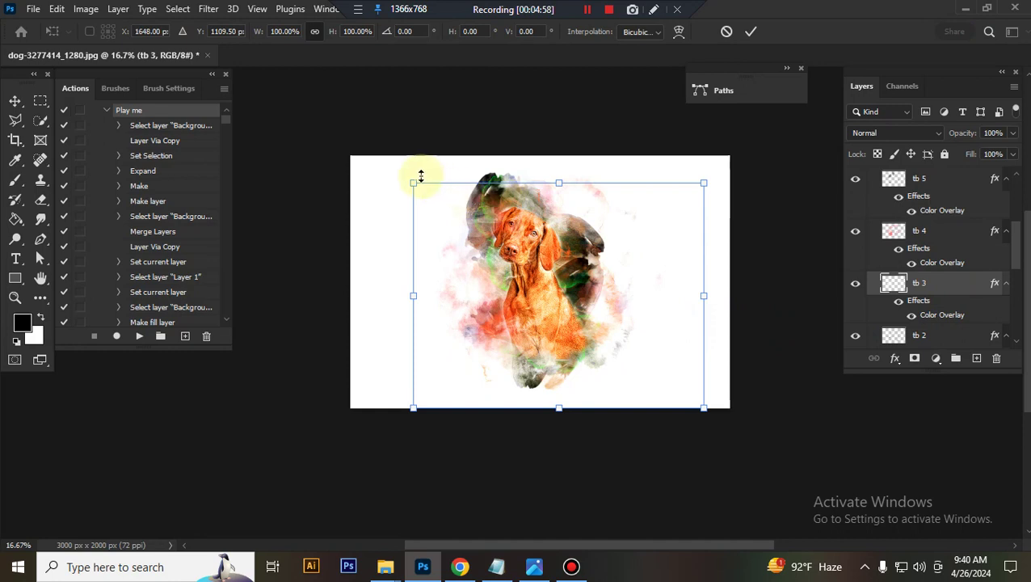
{"action": "left_click_drag", "start_coordinate": [421, 177], "coordinate": [388, 152]}
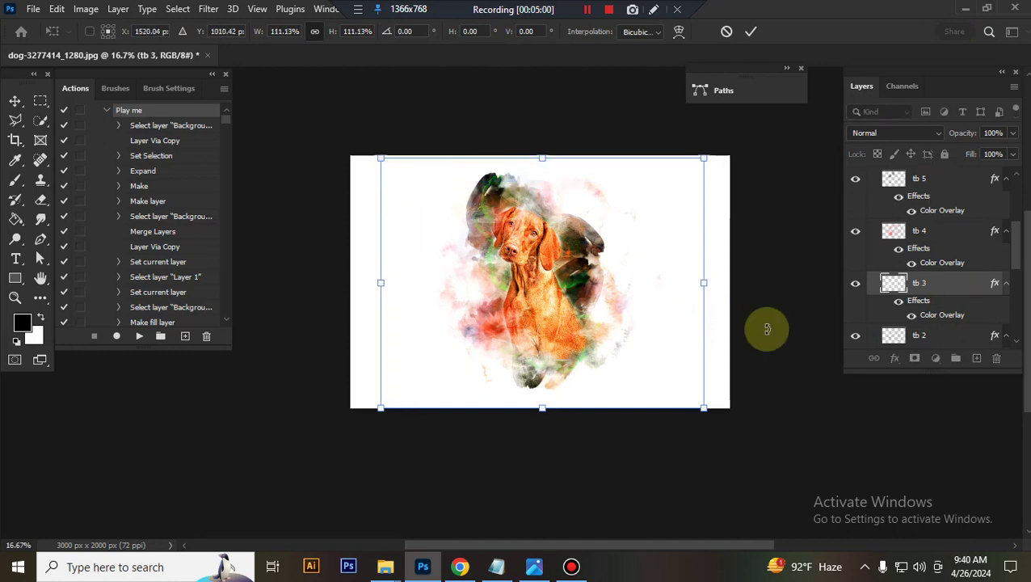
{"action": "key", "text": "Return"}
{"action": "scroll", "coordinate": [950, 287], "scroll_direction": "down", "scroll_amount": 2}
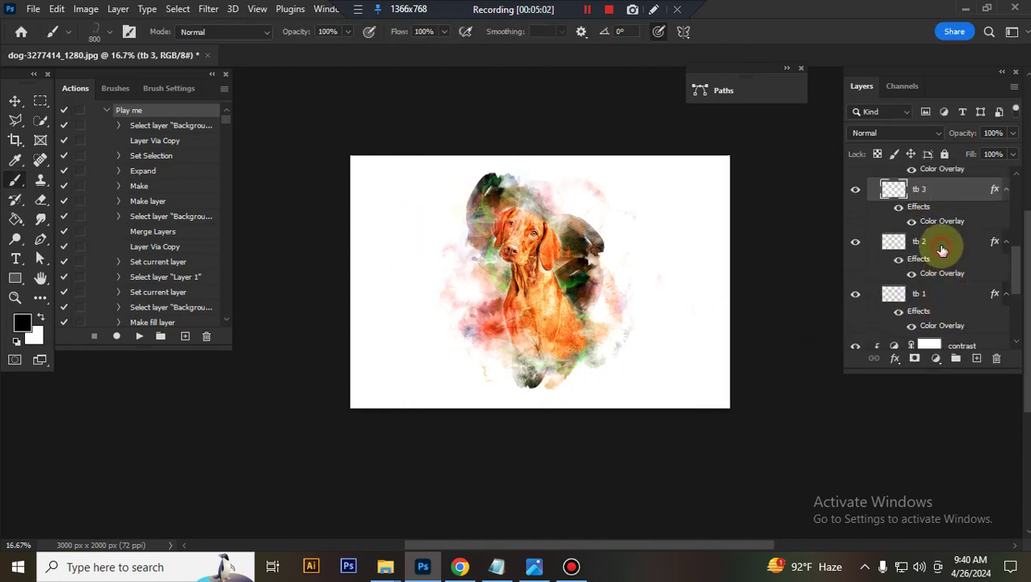
{"action": "left_click", "coordinate": [941, 250]}
{"action": "key", "text": "ctrl+t"}
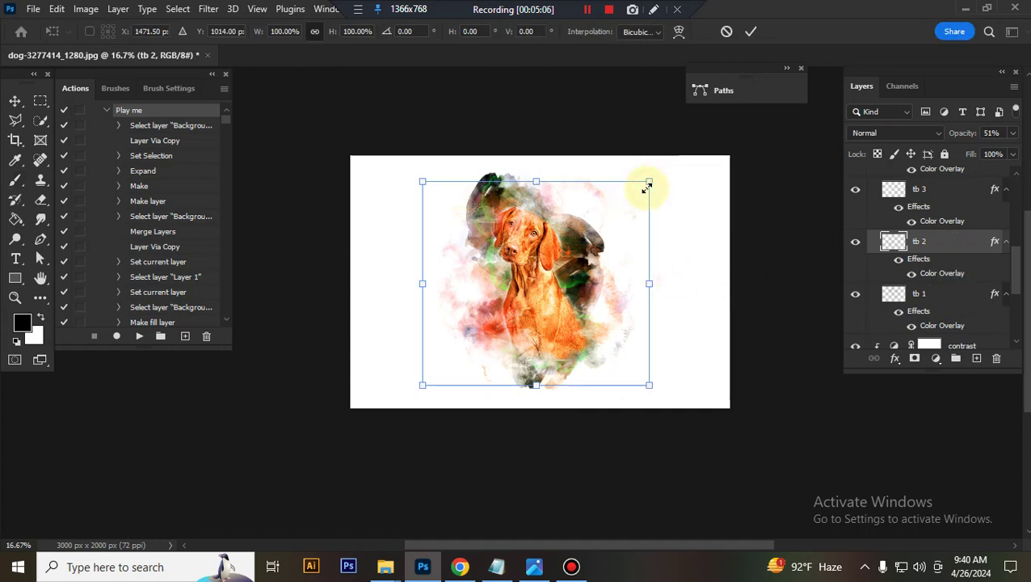
{"action": "left_click_drag", "start_coordinate": [650, 178], "coordinate": [657, 166]}
{"action": "key", "text": "Return"}
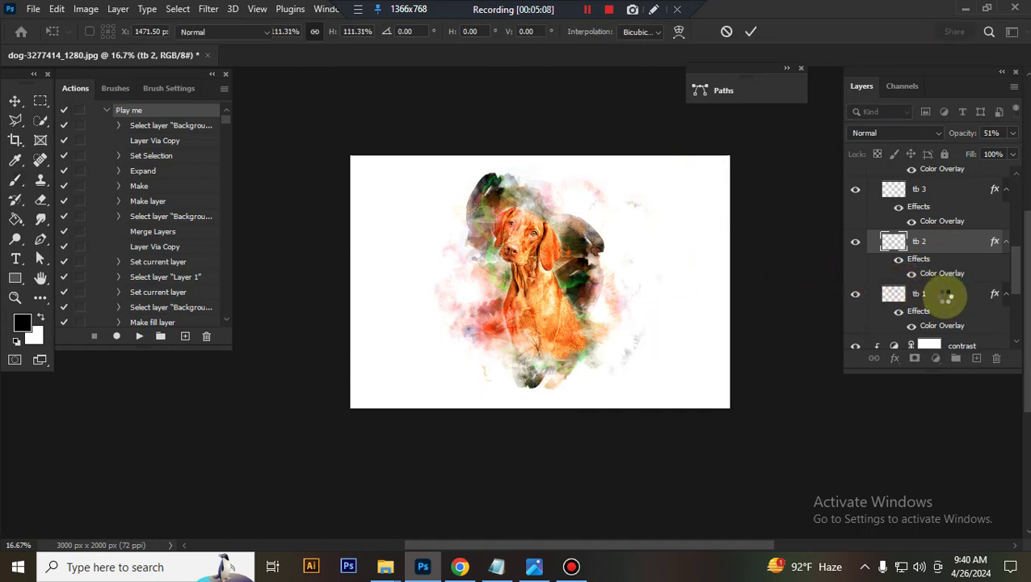
Step: Enlarge tb 1 to about 105% and collapse the top brushes try it group
{"action": "scroll", "coordinate": [962, 298], "scroll_direction": "down", "scroll_amount": 2}
{"action": "left_click", "coordinate": [927, 250]}
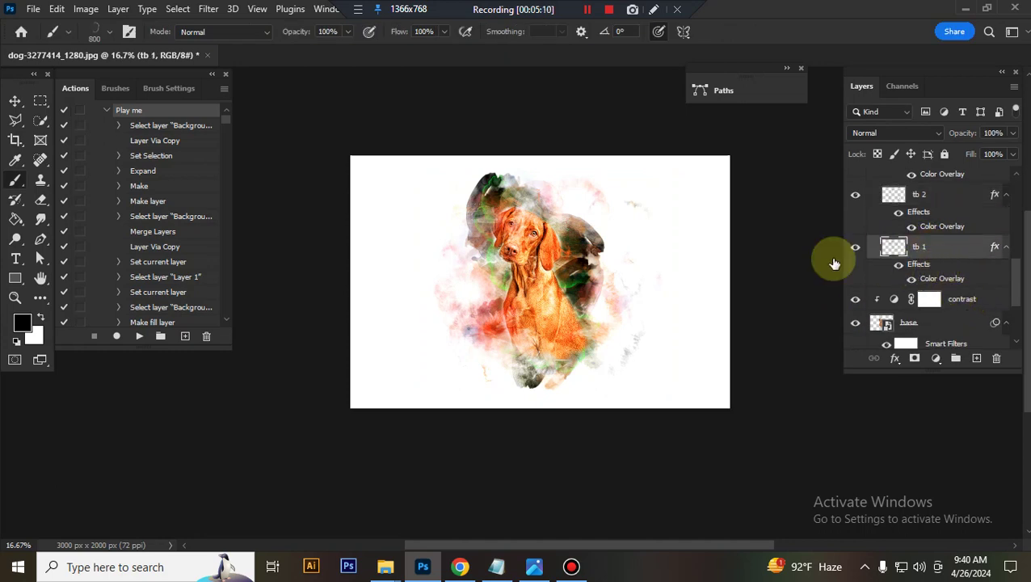
{"action": "key", "text": "ctrl+t"}
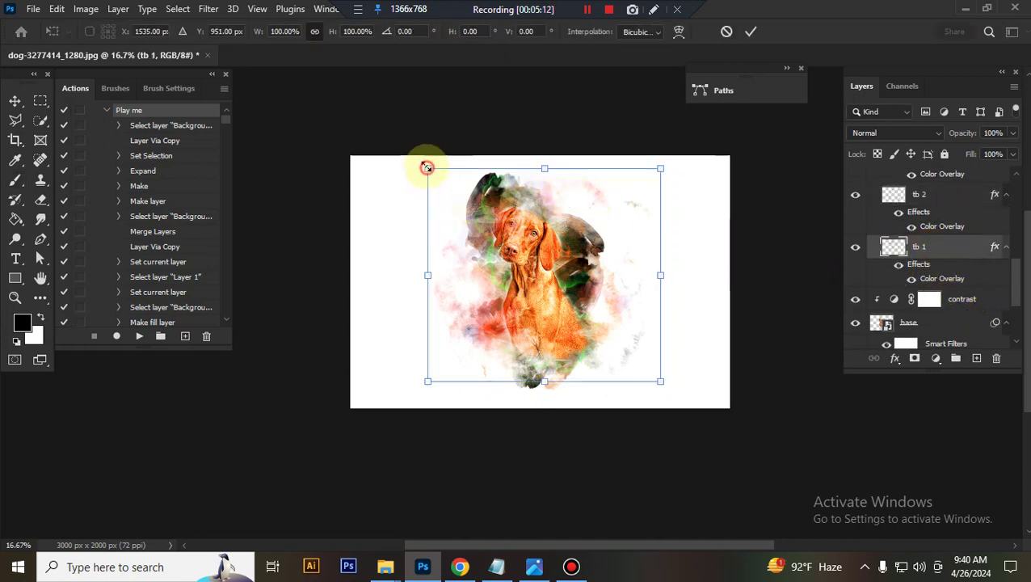
{"action": "left_click_drag", "start_coordinate": [427, 168], "coordinate": [417, 158]}
{"action": "key", "text": "Return"}
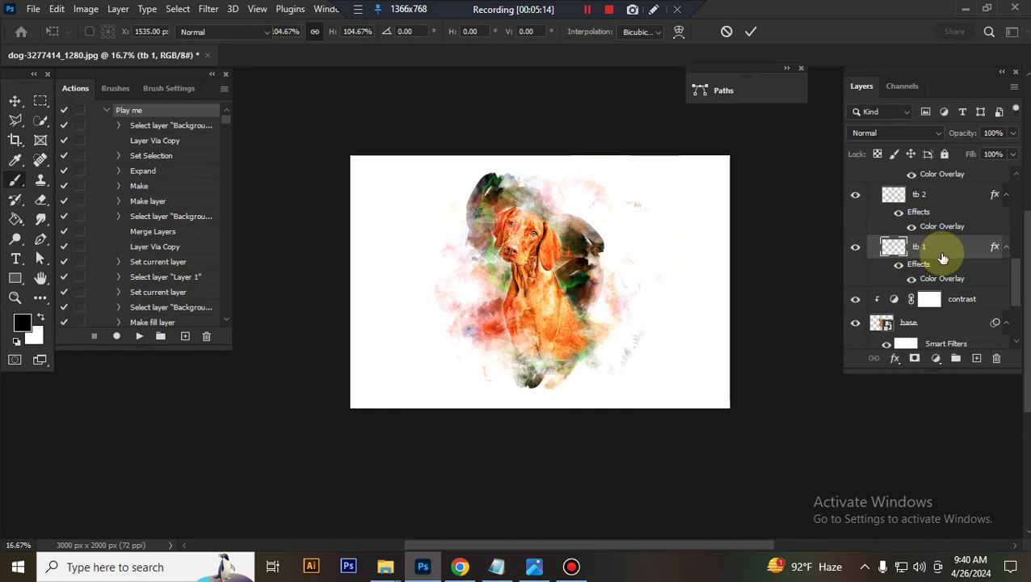
{"action": "scroll", "coordinate": [938, 259], "scroll_direction": "up", "scroll_amount": 6}
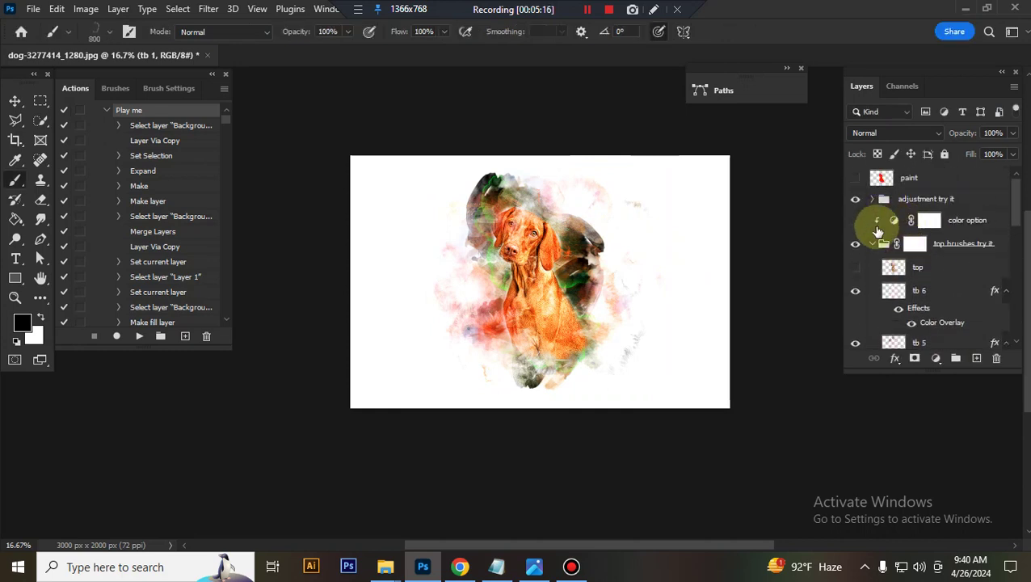
{"action": "left_click", "coordinate": [872, 245]}
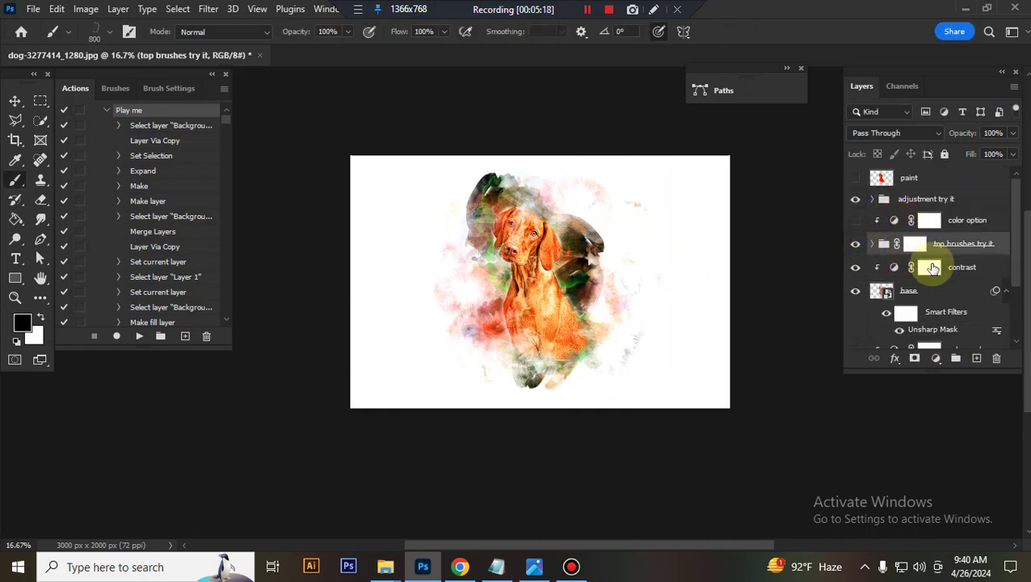
{"action": "left_click", "coordinate": [922, 273]}
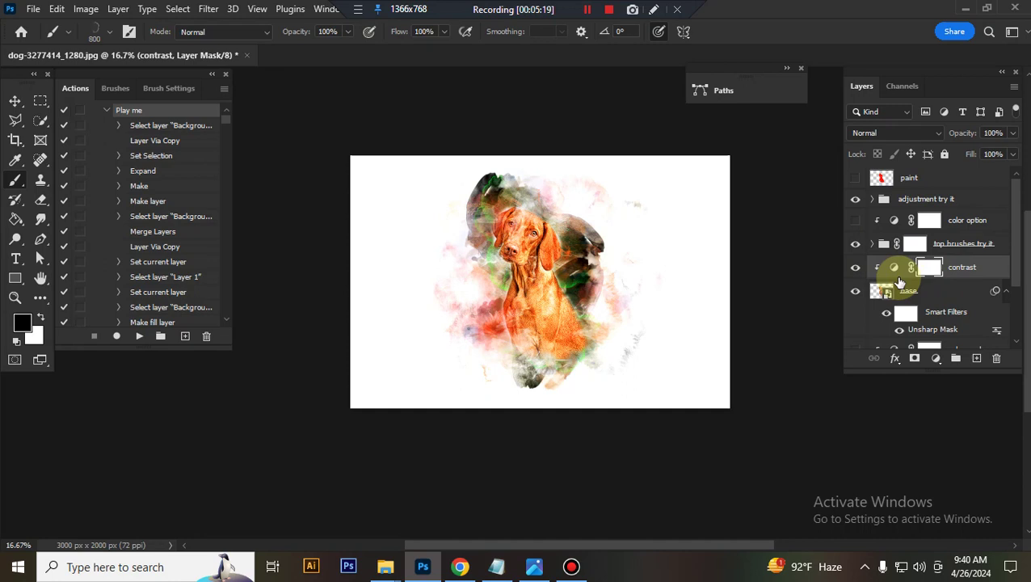
{"action": "left_click", "coordinate": [856, 271]}
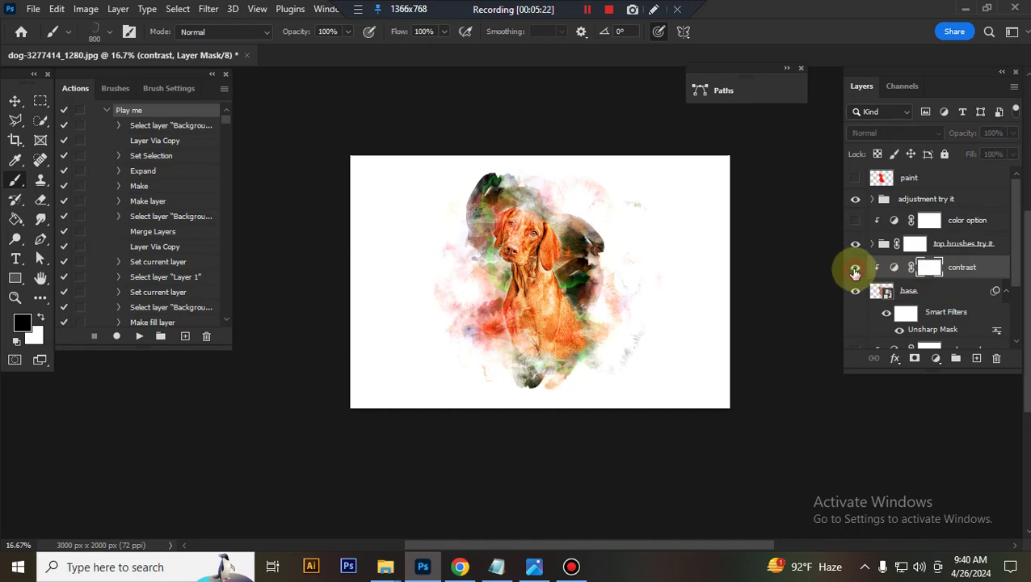
{"action": "left_click", "coordinate": [855, 272]}
{"action": "left_click", "coordinate": [855, 271]}
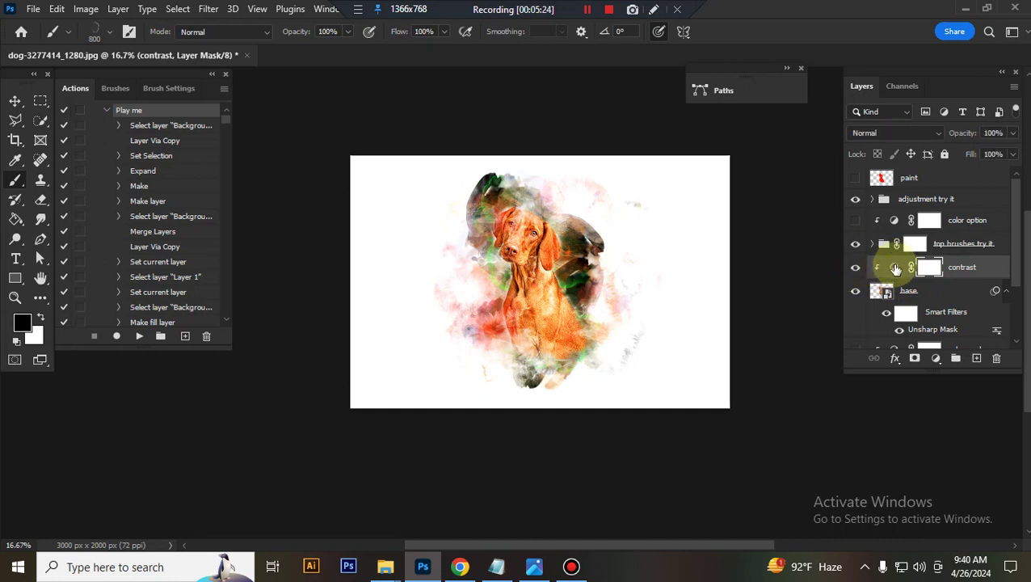
{"action": "double_click", "coordinate": [895, 269]}
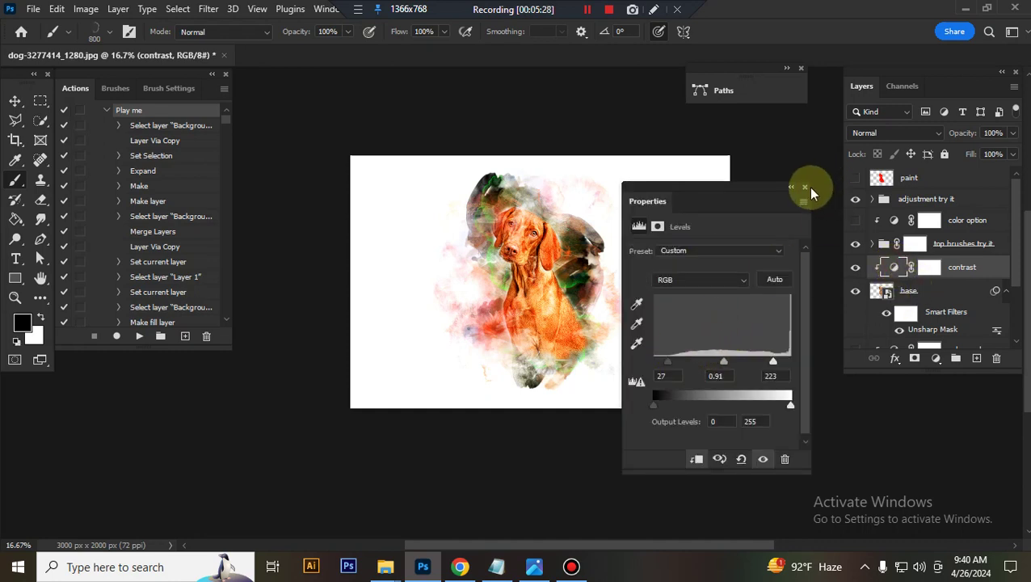
{"action": "left_click", "coordinate": [804, 186]}
{"action": "left_click", "coordinate": [931, 289]}
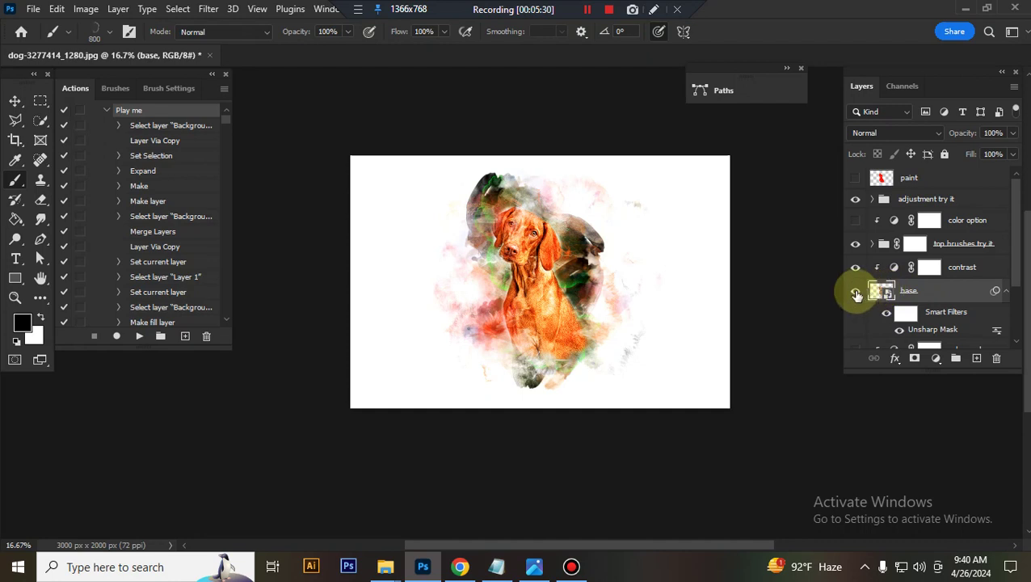
{"action": "left_click", "coordinate": [855, 292]}
{"action": "left_click", "coordinate": [855, 295]}
Step: Turn on the color change here gradient map and try red-purple and purple-green presets
{"action": "scroll", "coordinate": [921, 267], "scroll_direction": "down", "scroll_amount": 2}
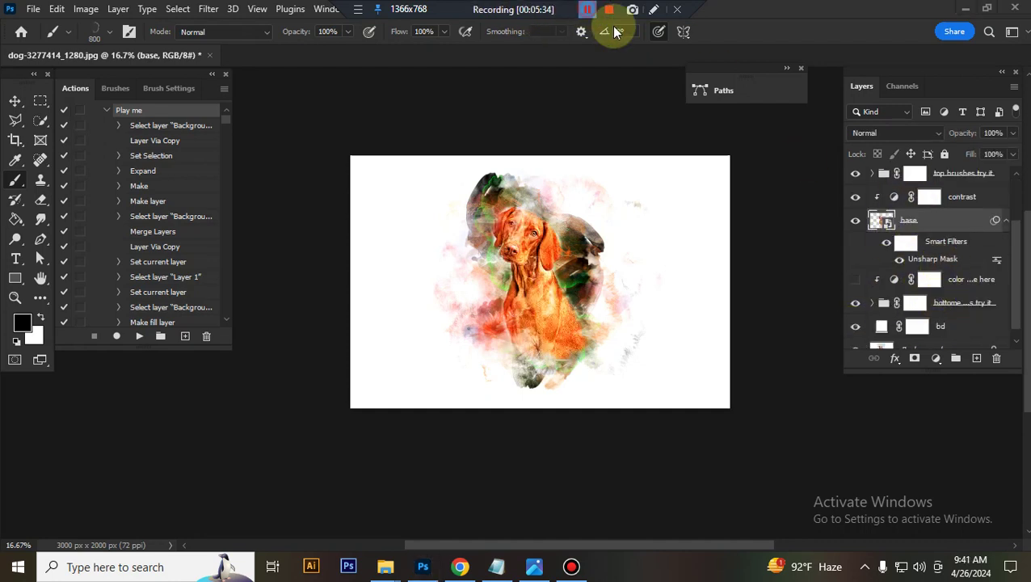
{"action": "left_click", "coordinate": [968, 290]}
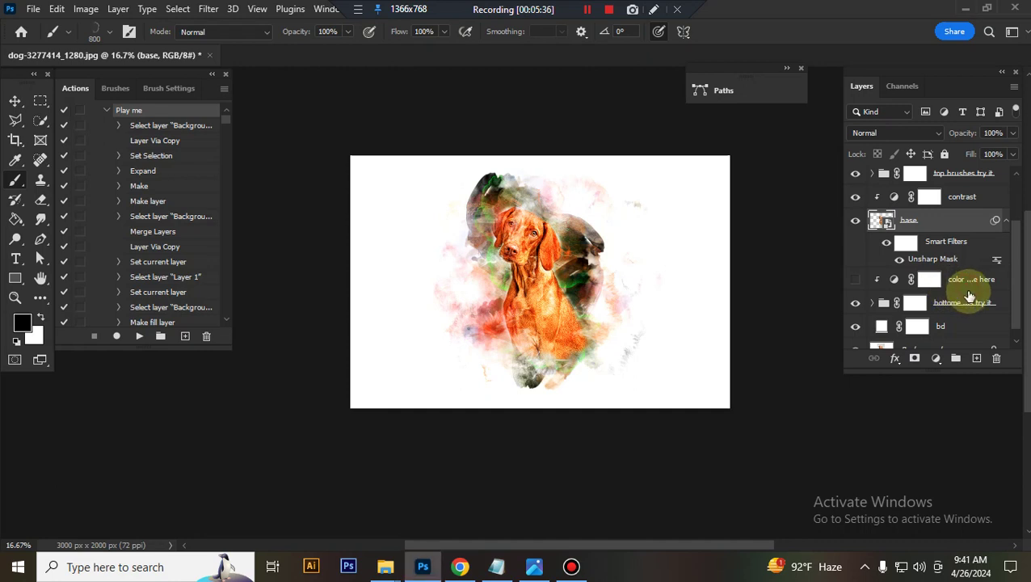
{"action": "left_click", "coordinate": [976, 284]}
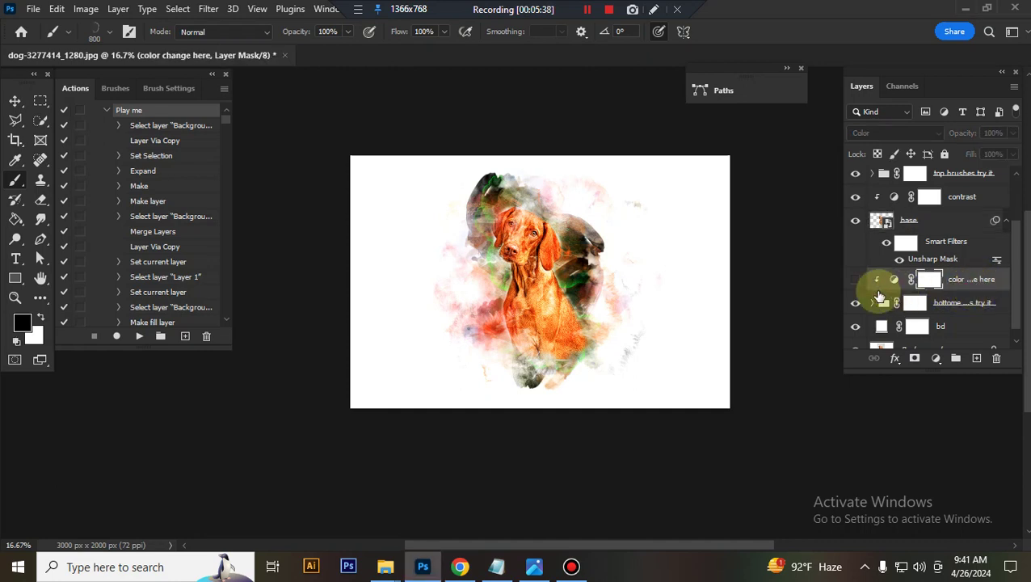
{"action": "left_click", "coordinate": [855, 279]}
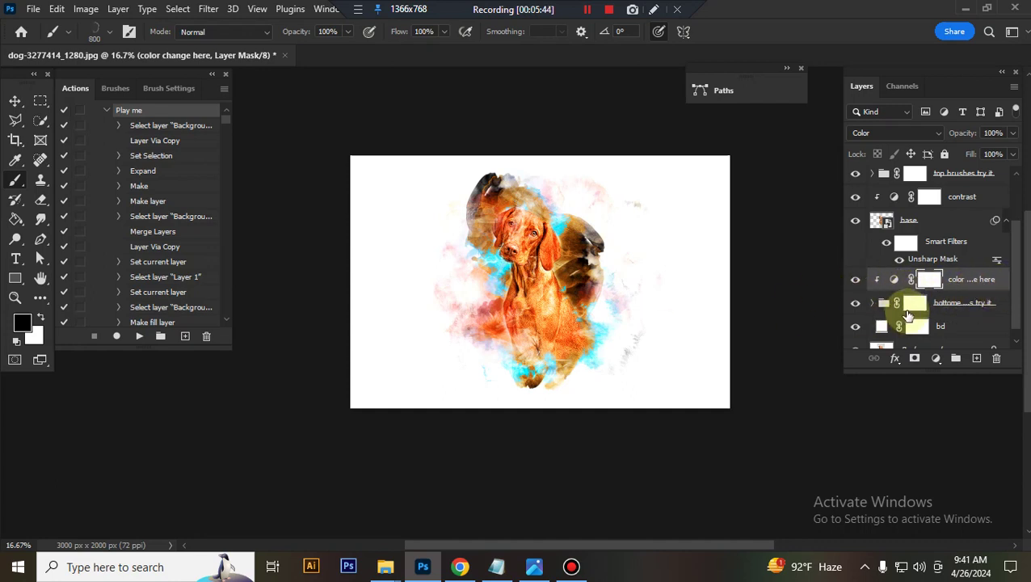
{"action": "double_click", "coordinate": [894, 279]}
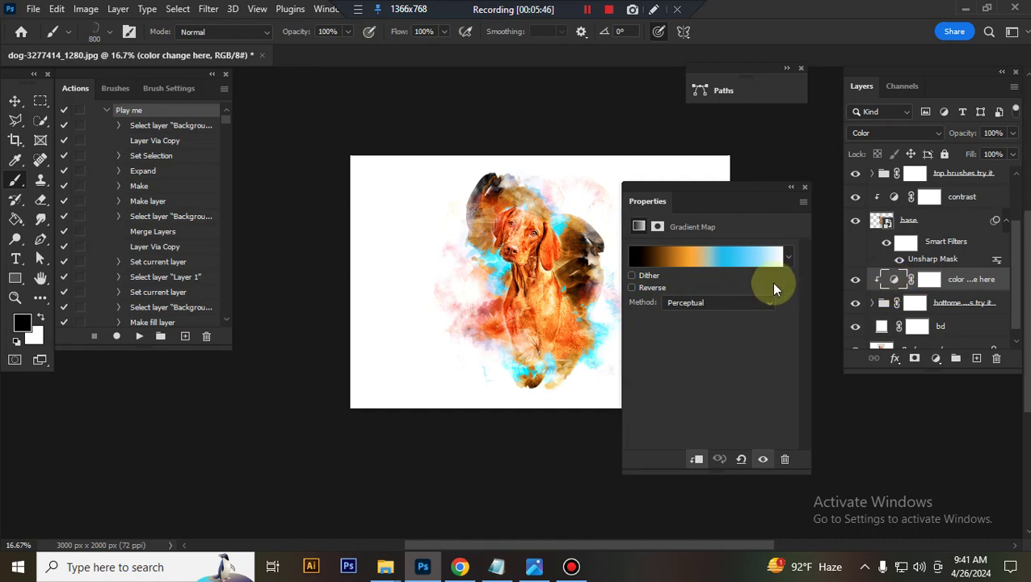
{"action": "left_click", "coordinate": [788, 257]}
{"action": "left_click", "coordinate": [766, 306]}
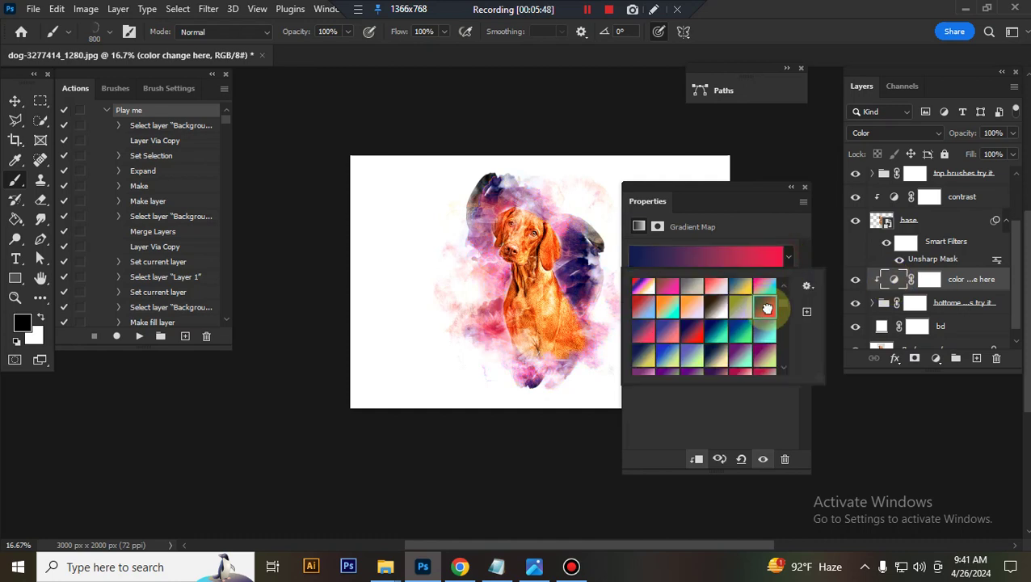
{"action": "left_click", "coordinate": [765, 352]}
{"action": "left_click", "coordinate": [692, 356]}
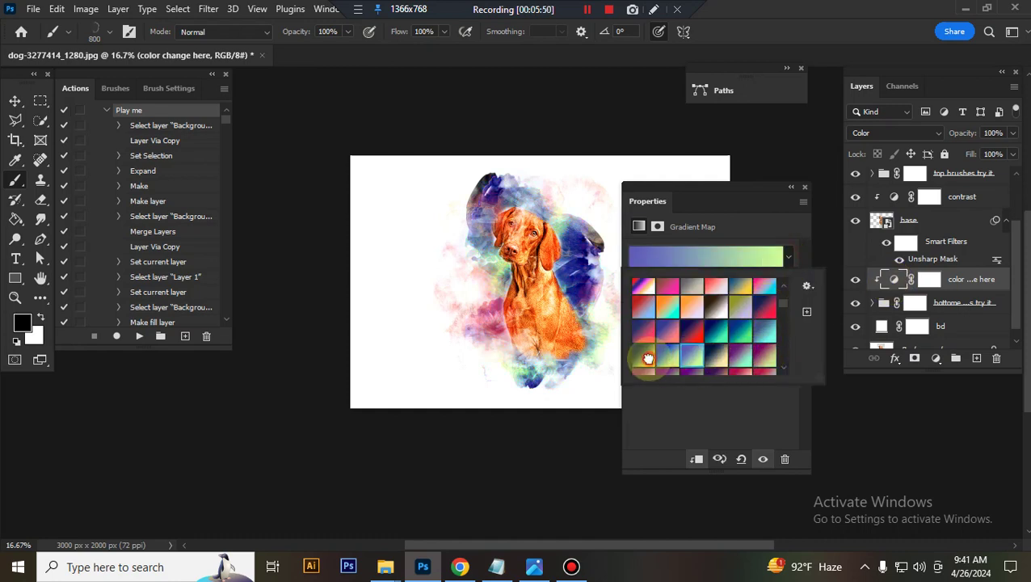
Step: Try pink-red and green-to-salmon presets, then hide the color change here layer
{"action": "left_click", "coordinate": [647, 358]}
{"action": "scroll", "coordinate": [766, 348], "scroll_direction": "down", "scroll_amount": 3}
{"action": "left_click", "coordinate": [718, 364]}
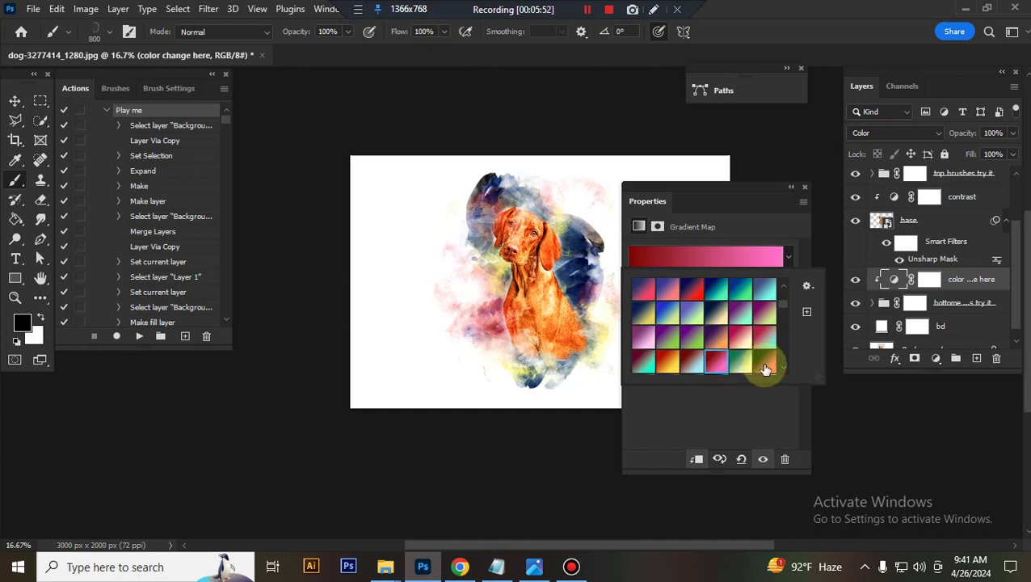
{"action": "left_click", "coordinate": [766, 365]}
{"action": "left_click", "coordinate": [805, 188]}
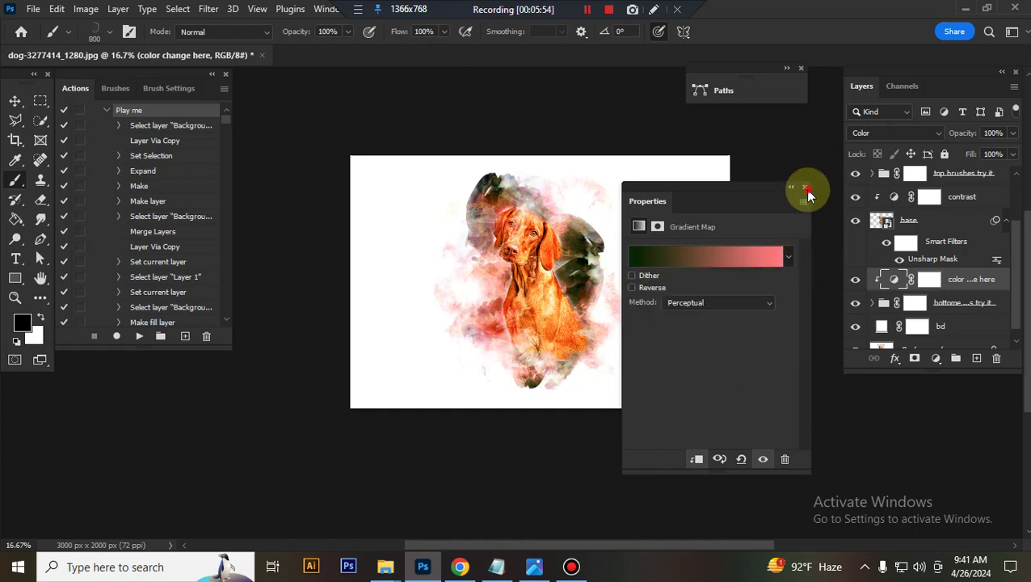
{"action": "left_click", "coordinate": [805, 189]}
{"action": "left_click", "coordinate": [855, 279]}
Step: Expand the bottom brushes group and scale the bb 7 splash up to about 114%
{"action": "left_click", "coordinate": [883, 309]}
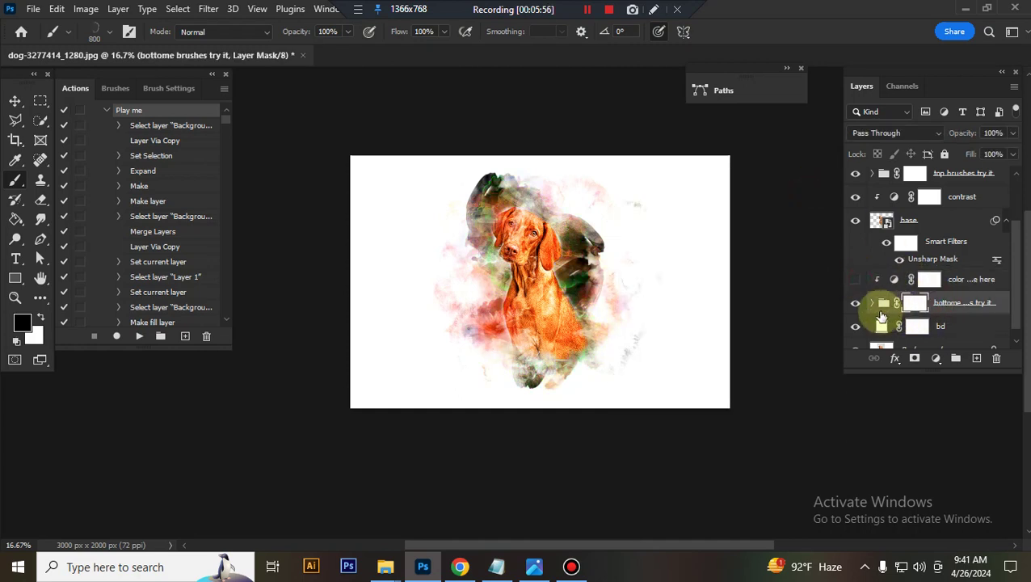
{"action": "left_click", "coordinate": [871, 304]}
{"action": "scroll", "coordinate": [958, 291], "scroll_direction": "down", "scroll_amount": 2}
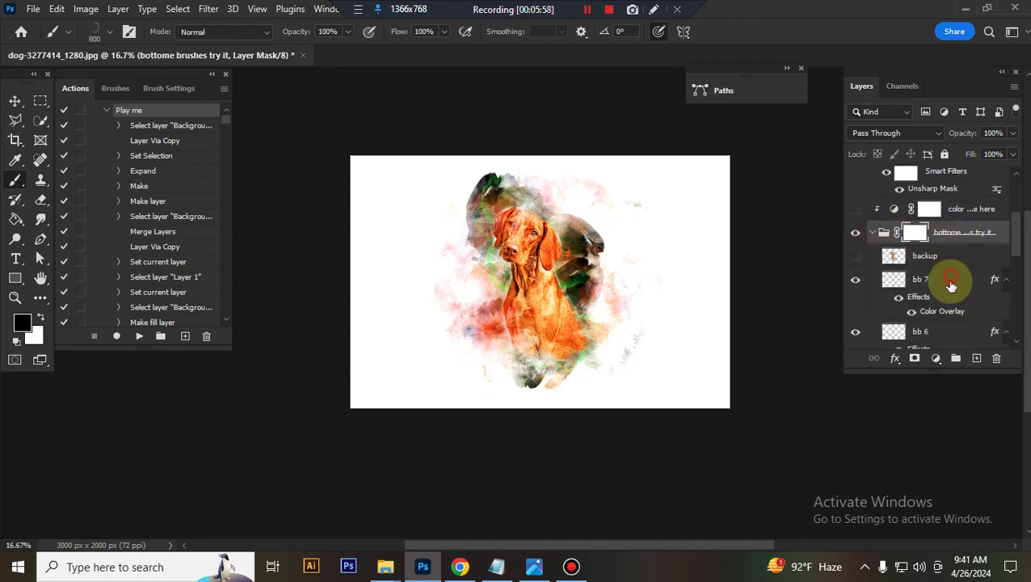
{"action": "left_click", "coordinate": [952, 283]}
{"action": "key", "text": "ctrl+t"}
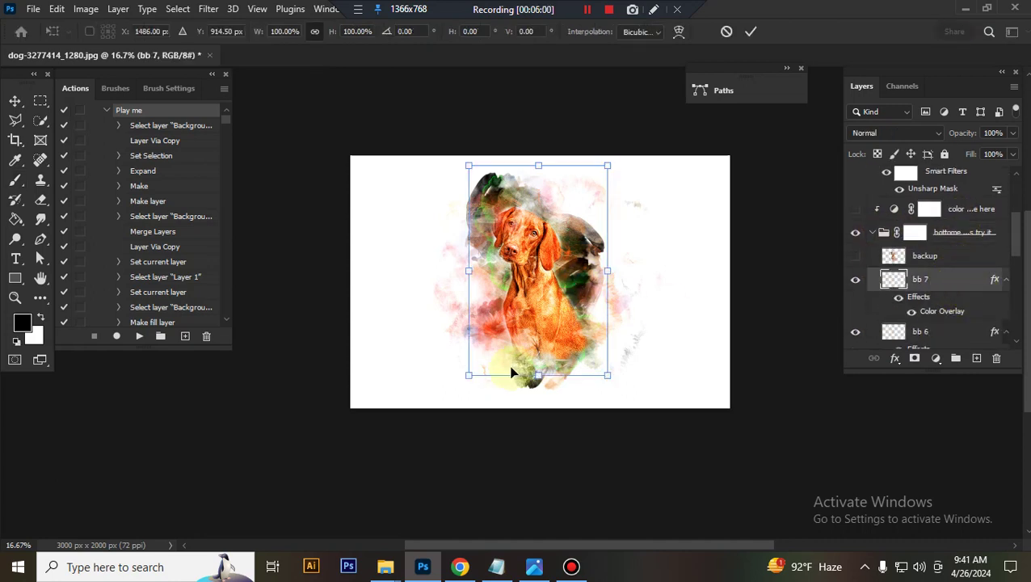
{"action": "left_click_drag", "start_coordinate": [608, 377], "coordinate": [628, 391]}
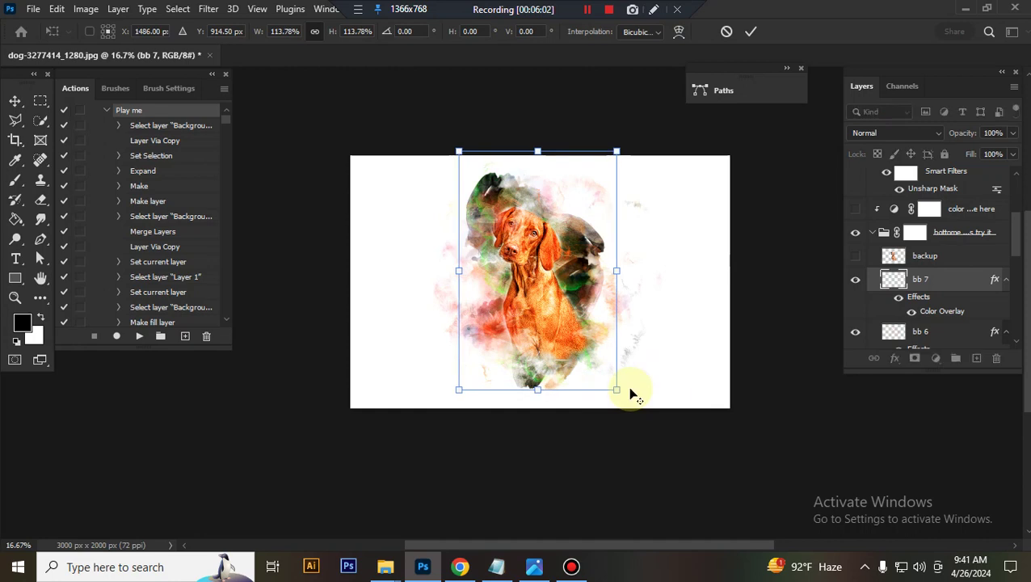
{"action": "key", "text": "Return"}
Step: Scale bb 6 up to about 103% and shrink bb 5 to about 96%
{"action": "scroll", "coordinate": [929, 292], "scroll_direction": "down", "scroll_amount": 2}
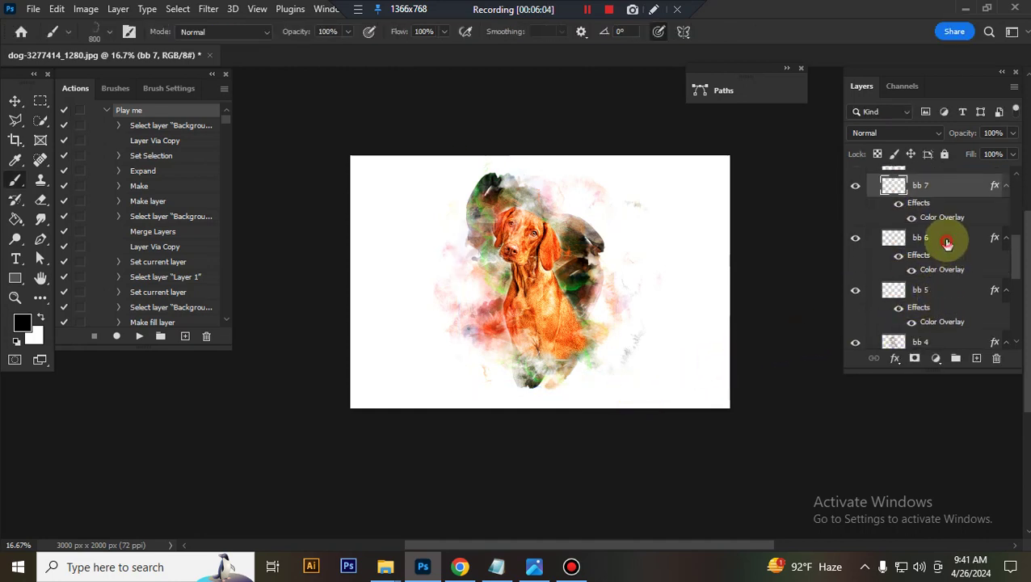
{"action": "left_click", "coordinate": [947, 240]}
{"action": "key", "text": "ctrl+t"}
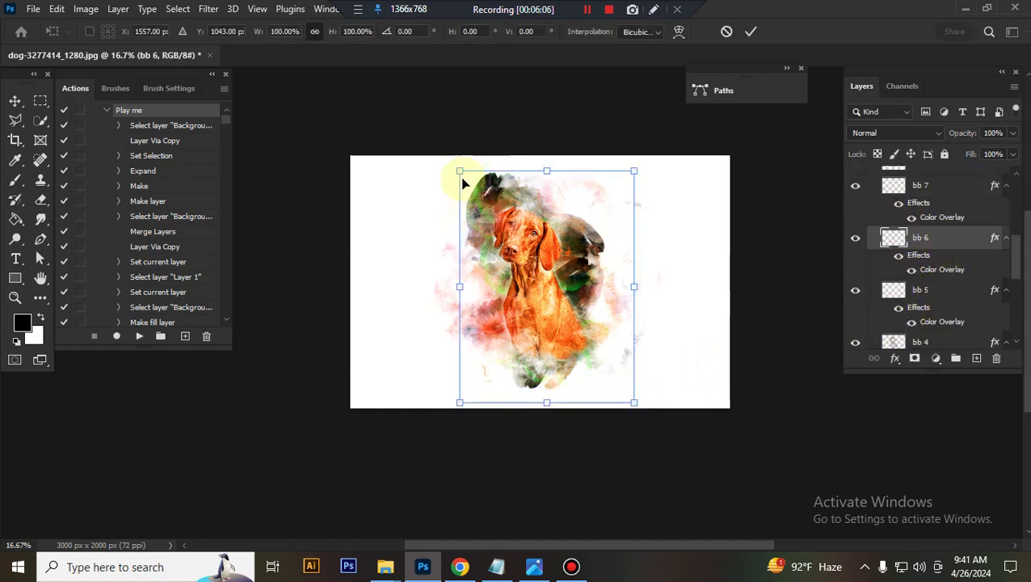
{"action": "left_click_drag", "start_coordinate": [456, 164], "coordinate": [454, 159]}
{"action": "key", "text": "Return"}
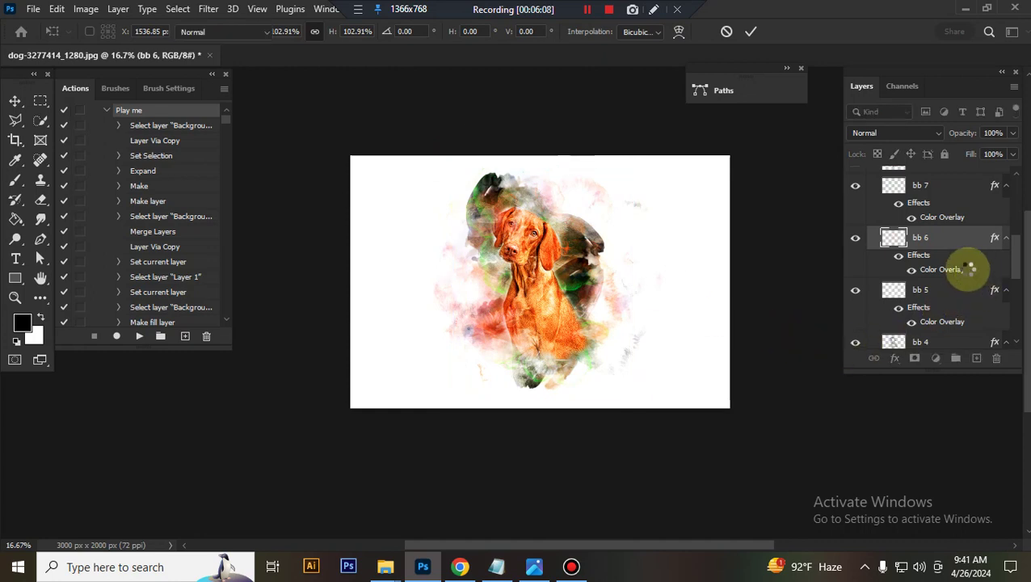
{"action": "left_click", "coordinate": [929, 291]}
{"action": "key", "text": "ctrl+t"}
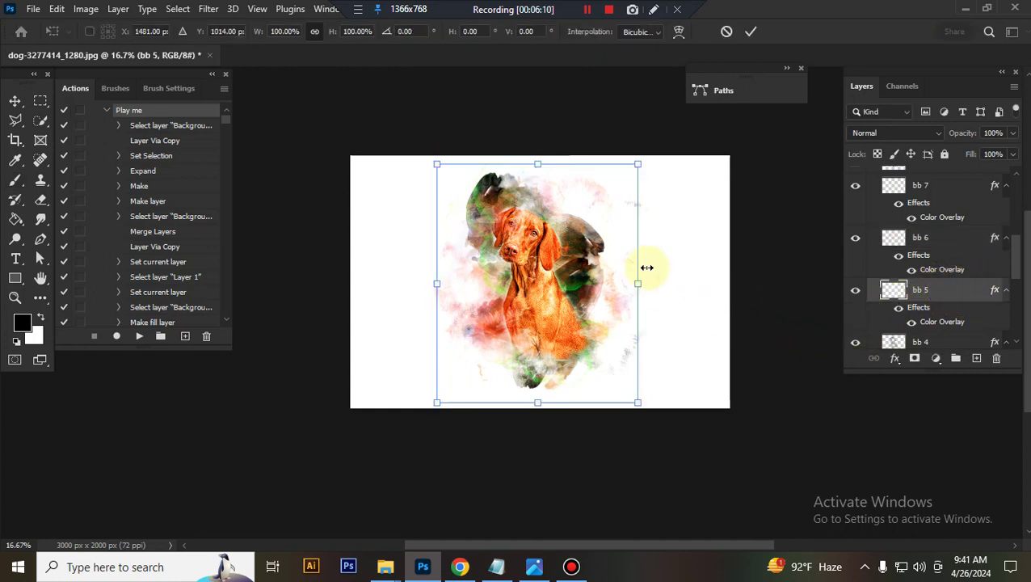
{"action": "left_click_drag", "start_coordinate": [638, 405], "coordinate": [636, 398]}
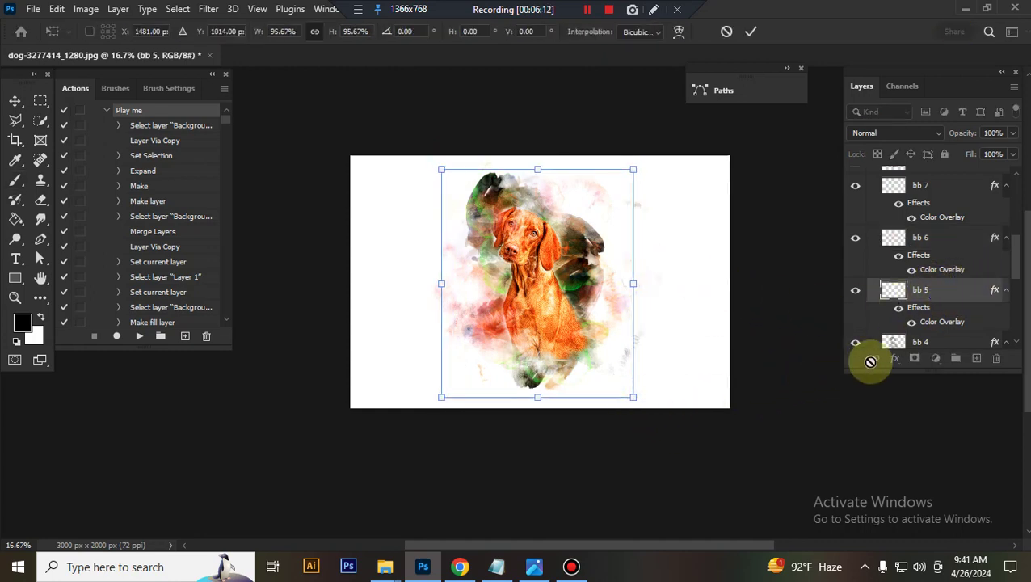
{"action": "key", "text": "Return"}
Step: Enlarge bb 4 to about 111% and bb 3 to about 116%
{"action": "scroll", "coordinate": [955, 276], "scroll_direction": "down", "scroll_amount": 1}
{"action": "left_click", "coordinate": [941, 292]}
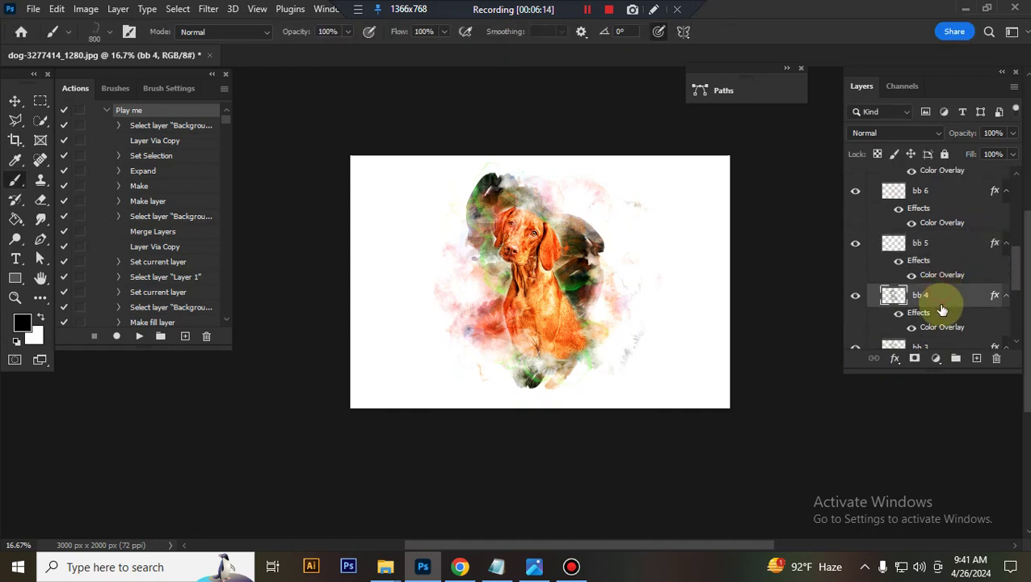
{"action": "key", "text": "ctrl+t"}
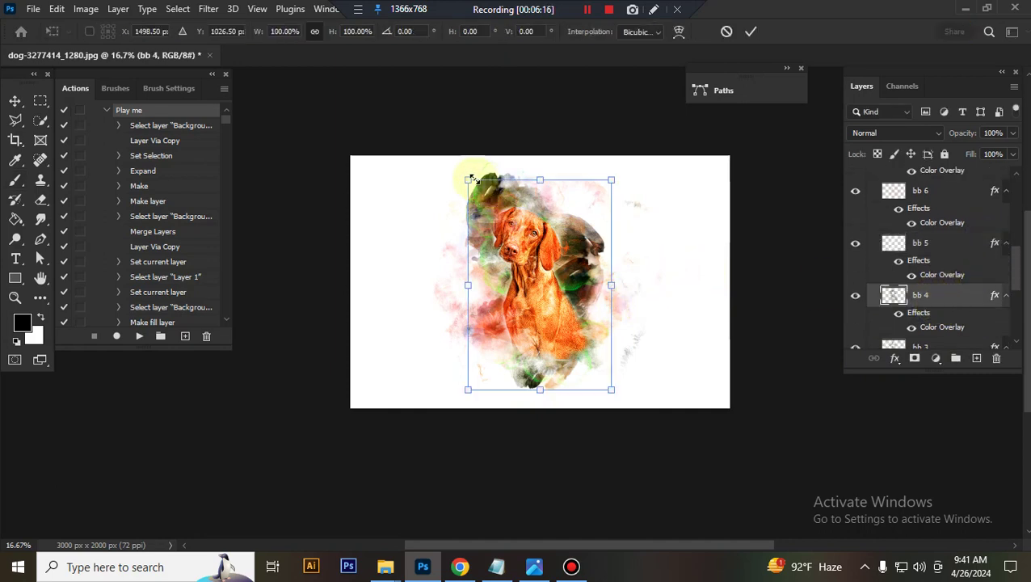
{"action": "left_click_drag", "start_coordinate": [472, 170], "coordinate": [463, 164]}
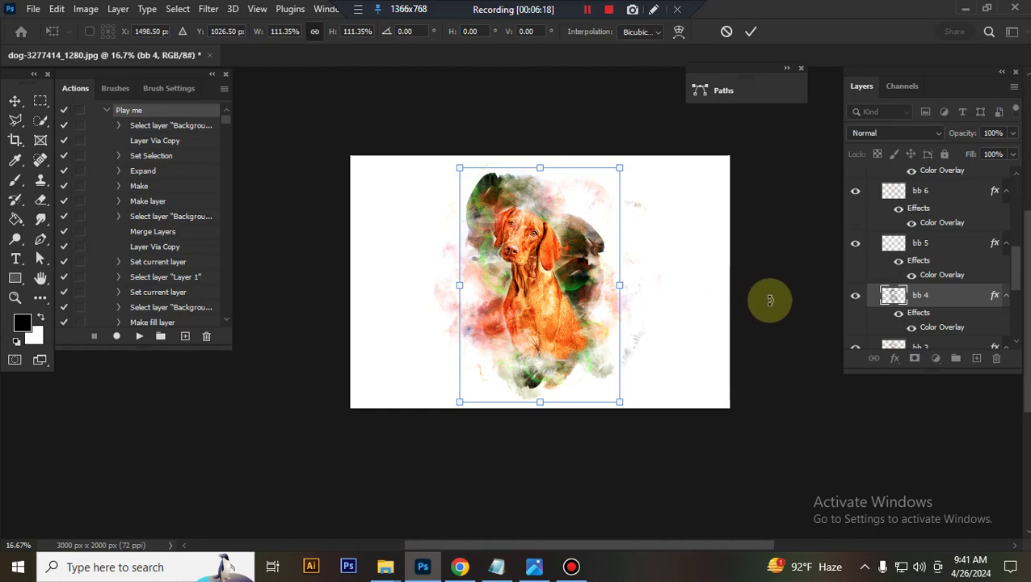
{"action": "scroll", "coordinate": [994, 319], "scroll_direction": "down", "scroll_amount": 2}
{"action": "left_click", "coordinate": [941, 295]}
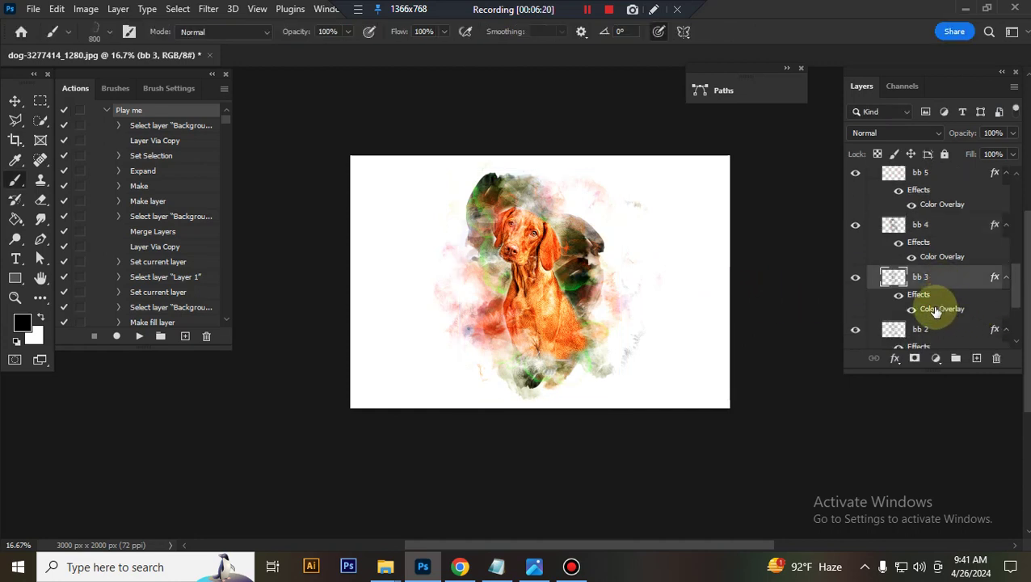
{"action": "key", "text": "ctrl+t"}
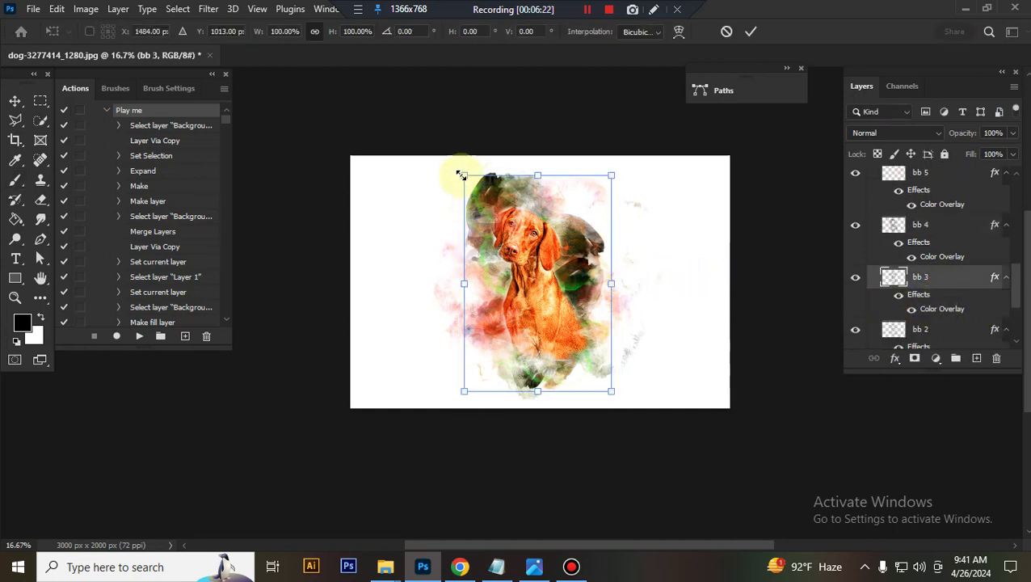
{"action": "left_click_drag", "start_coordinate": [459, 174], "coordinate": [453, 157]}
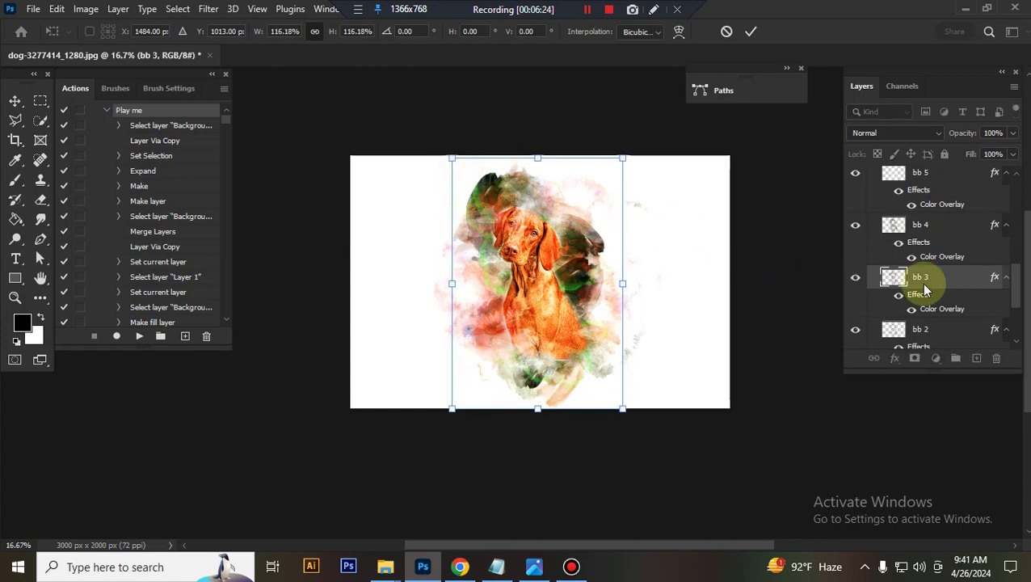
{"action": "left_click", "coordinate": [926, 290]}
Step: Enlarge bb 2 to about 124% and bb 1 to about 110%
{"action": "scroll", "coordinate": [920, 289], "scroll_direction": "down", "scroll_amount": 1}
{"action": "left_click", "coordinate": [926, 285]}
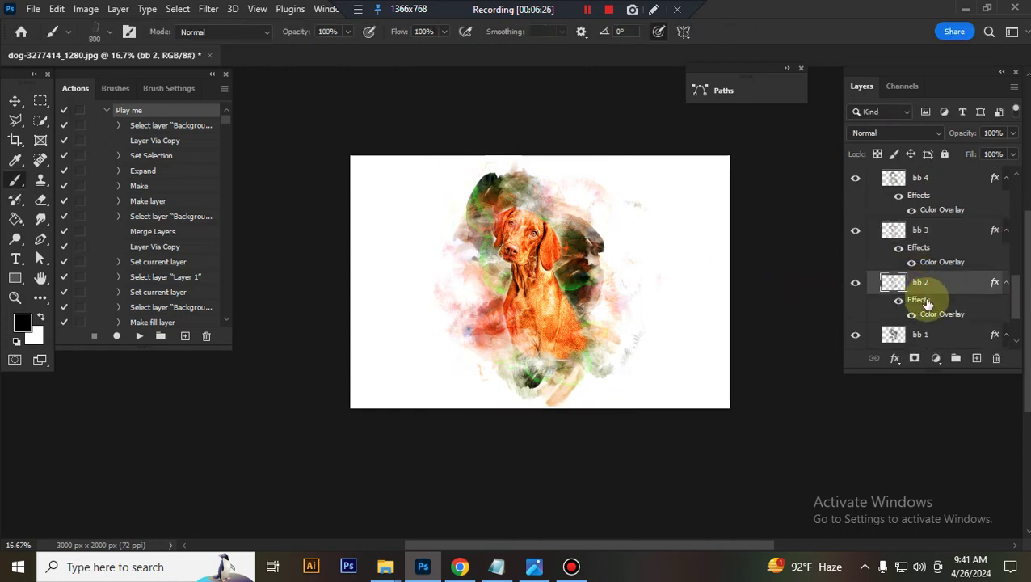
{"action": "key", "text": "ctrl+t"}
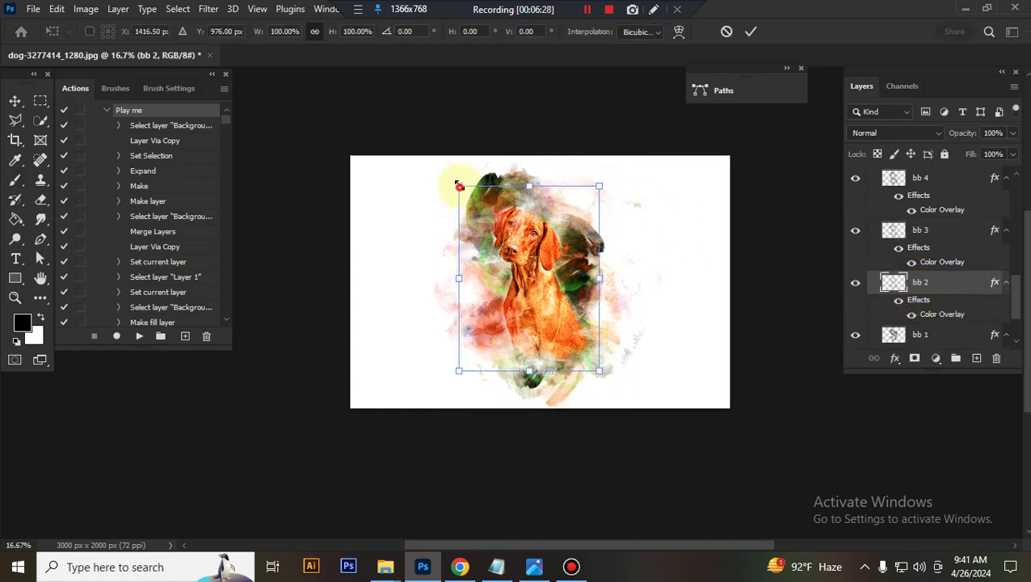
{"action": "left_click_drag", "start_coordinate": [458, 186], "coordinate": [443, 160]}
{"action": "left_click", "coordinate": [1002, 281]}
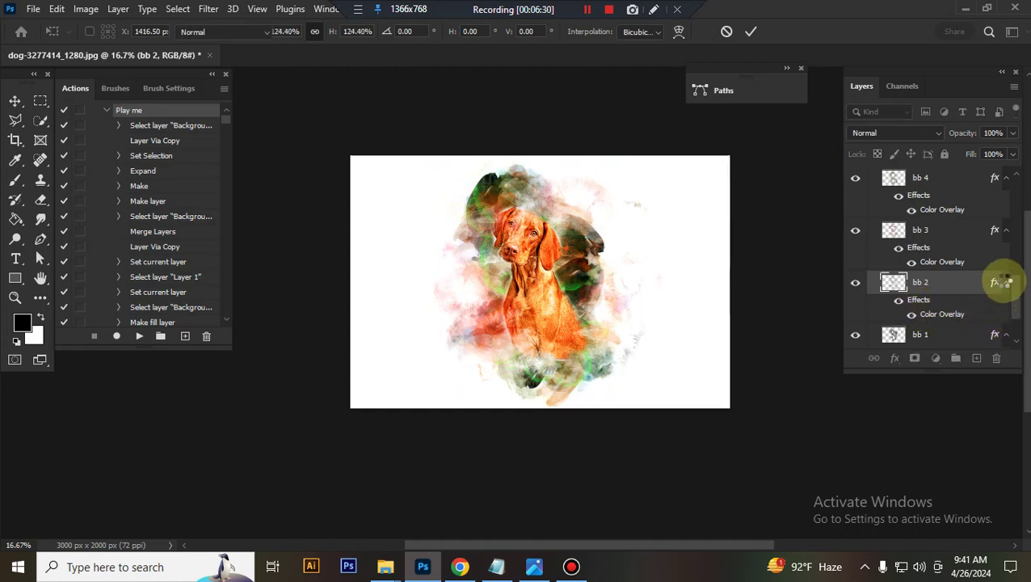
{"action": "scroll", "coordinate": [955, 292], "scroll_direction": "down", "scroll_amount": 3}
{"action": "left_click", "coordinate": [952, 289]}
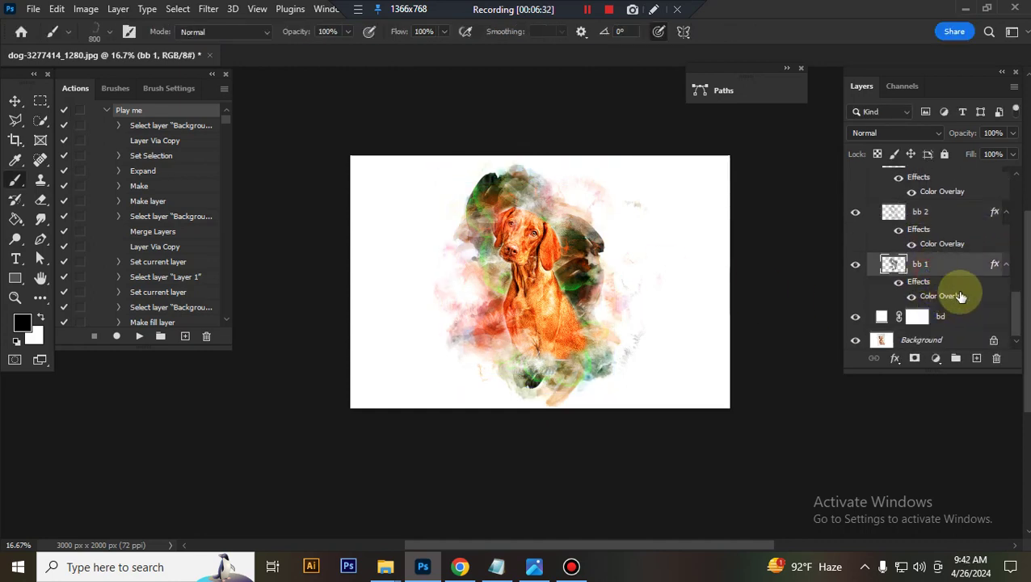
{"action": "key", "text": "ctrl+t"}
{"action": "left_click_drag", "start_coordinate": [466, 172], "coordinate": [459, 161]}
{"action": "key", "text": "Return"}
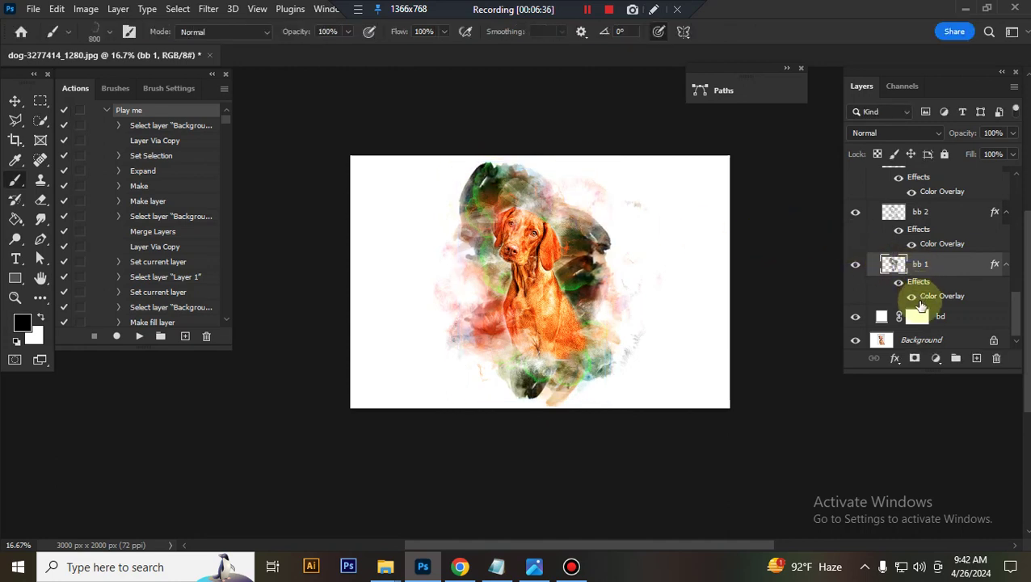
{"action": "left_click", "coordinate": [883, 319]}
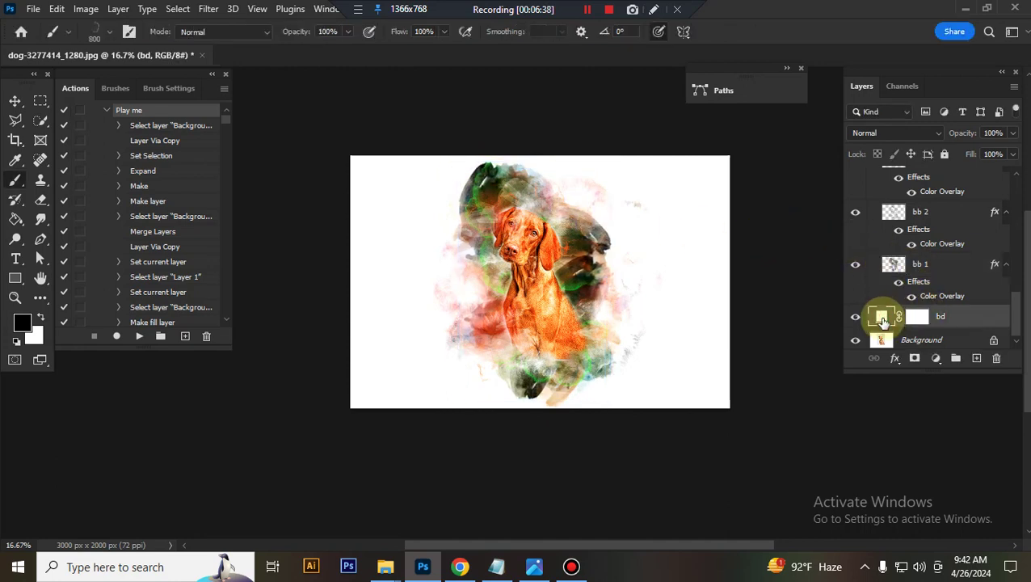
{"action": "double_click", "coordinate": [883, 318]}
{"action": "left_click_drag", "start_coordinate": [808, 302], "coordinate": [727, 331]}
{"action": "left_click_drag", "start_coordinate": [837, 279], "coordinate": [840, 254]}
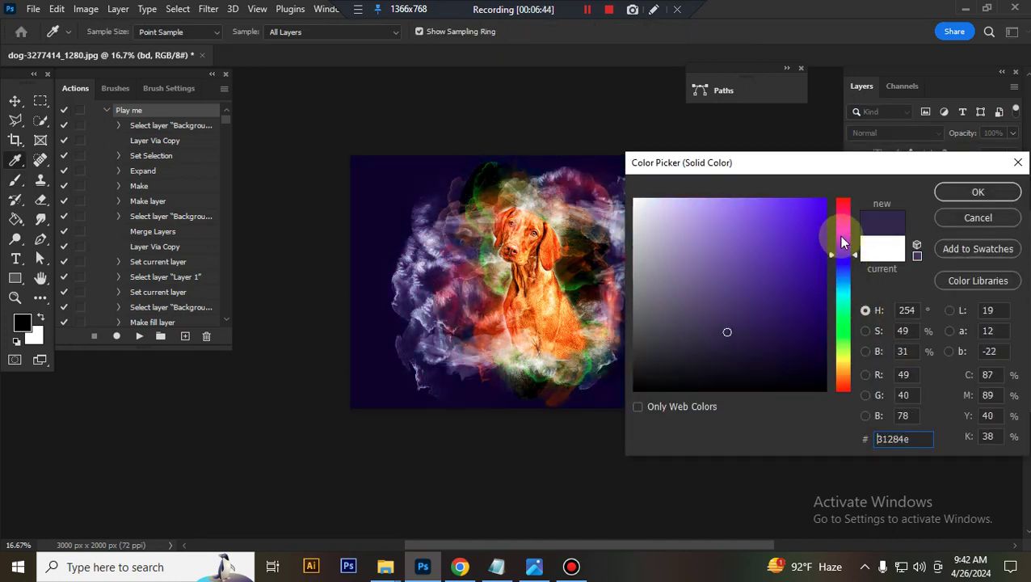
{"action": "left_click", "coordinate": [768, 224]}
{"action": "left_click", "coordinate": [807, 326]}
{"action": "left_click_drag", "start_coordinate": [840, 350], "coordinate": [840, 376]}
{"action": "left_click", "coordinate": [972, 218]}
{"action": "left_click", "coordinate": [905, 316]}
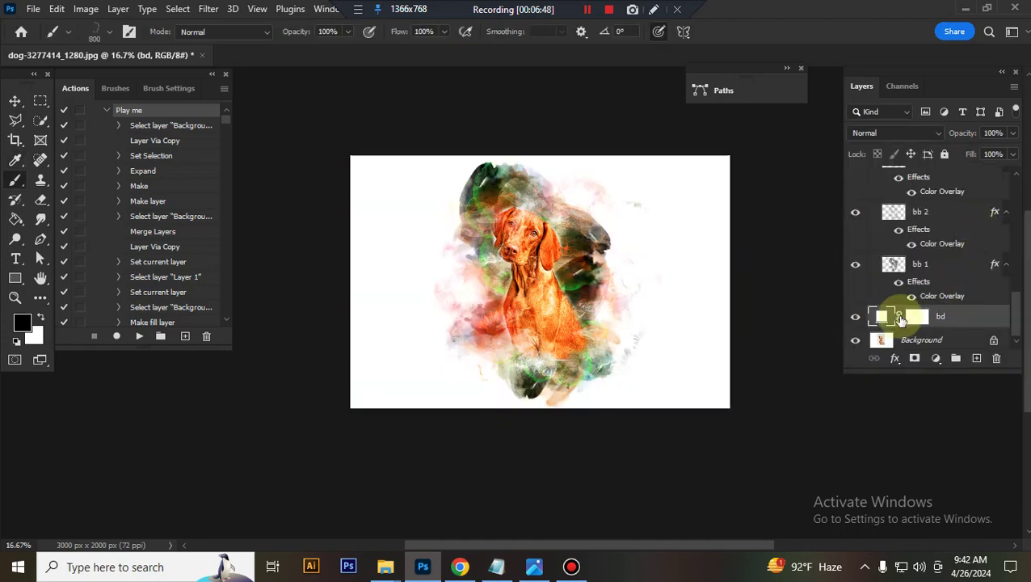
Step: Hide the white bd layer and the Background layer to reveal transparency
{"action": "left_click", "coordinate": [857, 319]}
{"action": "left_click", "coordinate": [855, 346]}
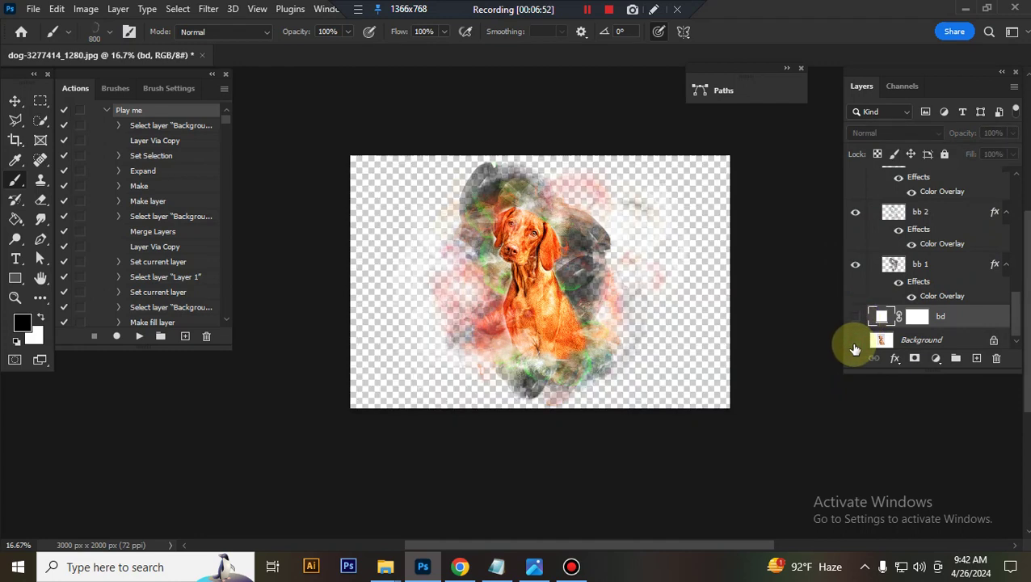